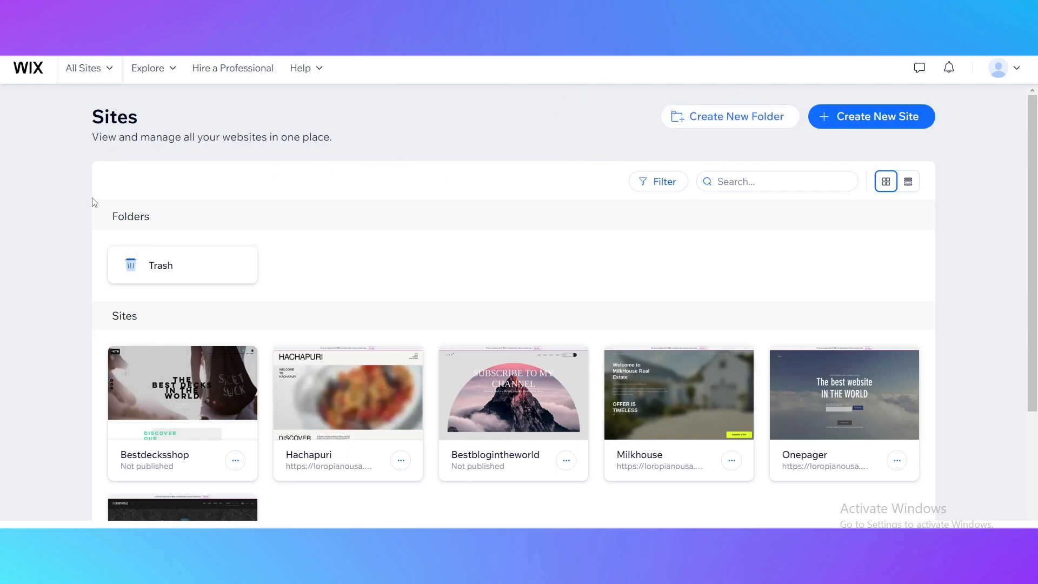
click(1012, 76)
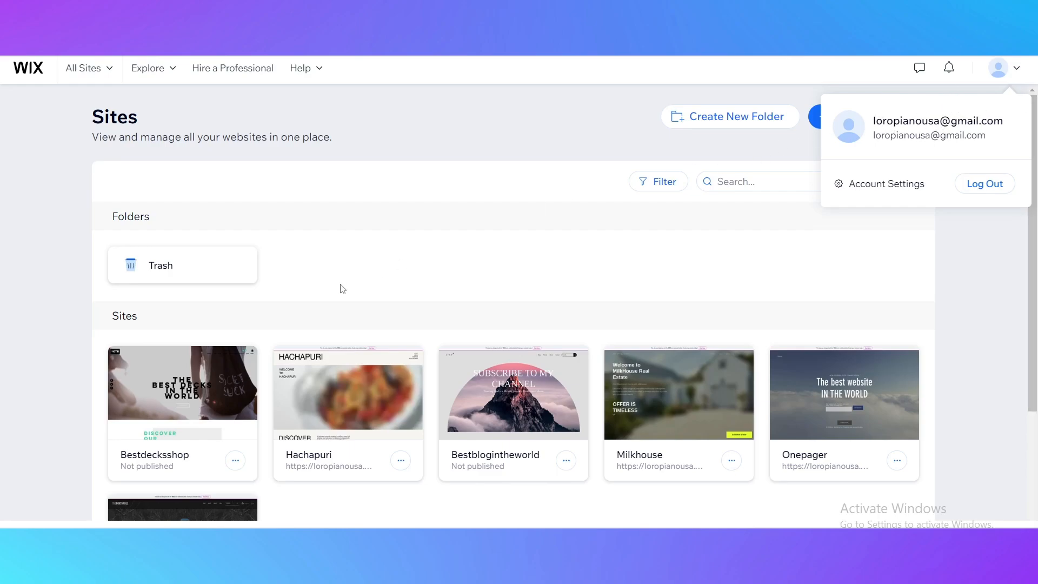
scroll(343, 288, down, 3)
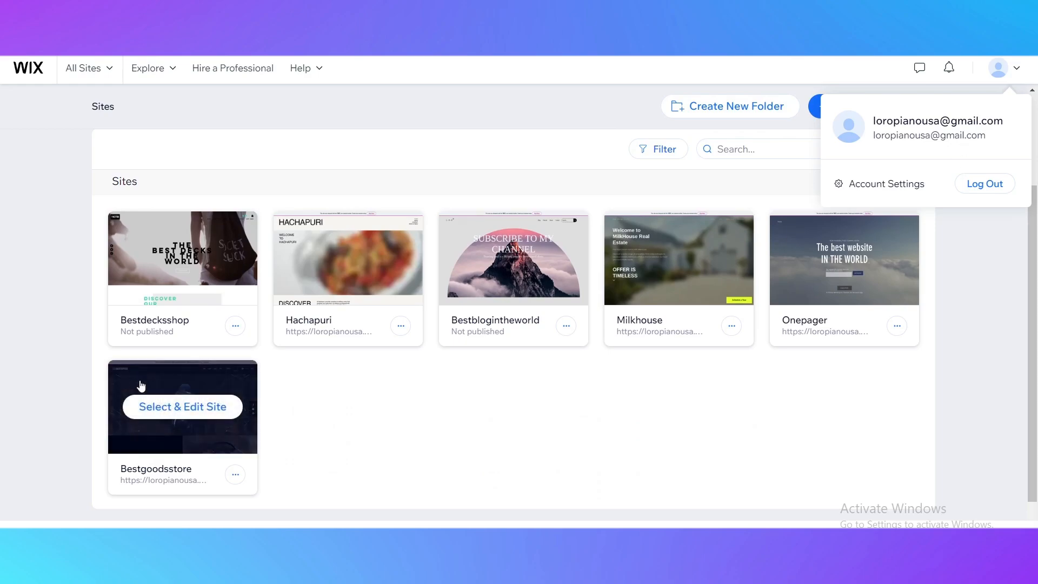
mouse_move(670, 267)
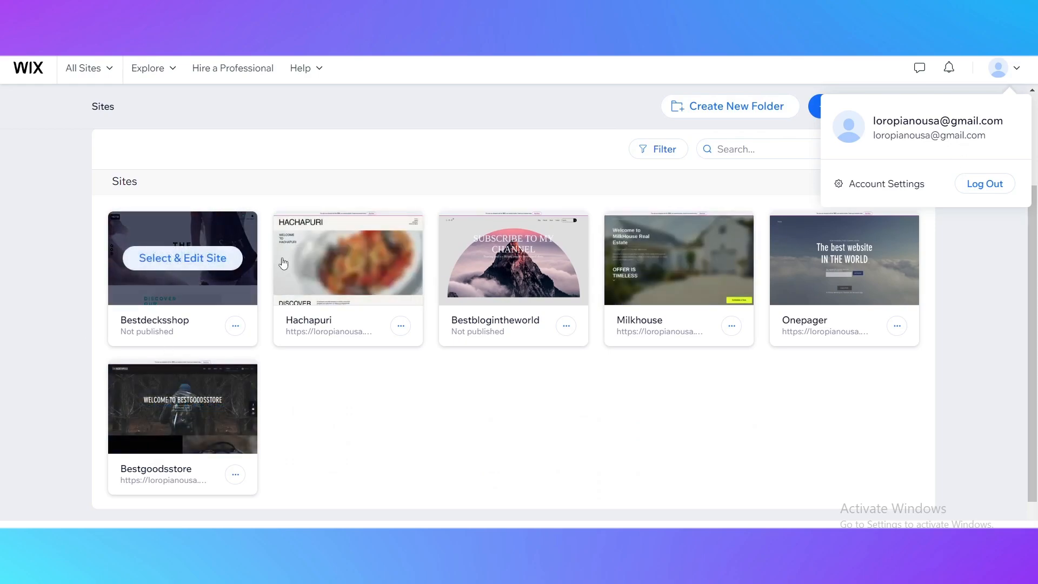
scroll(469, 228, up, 3)
click(469, 228)
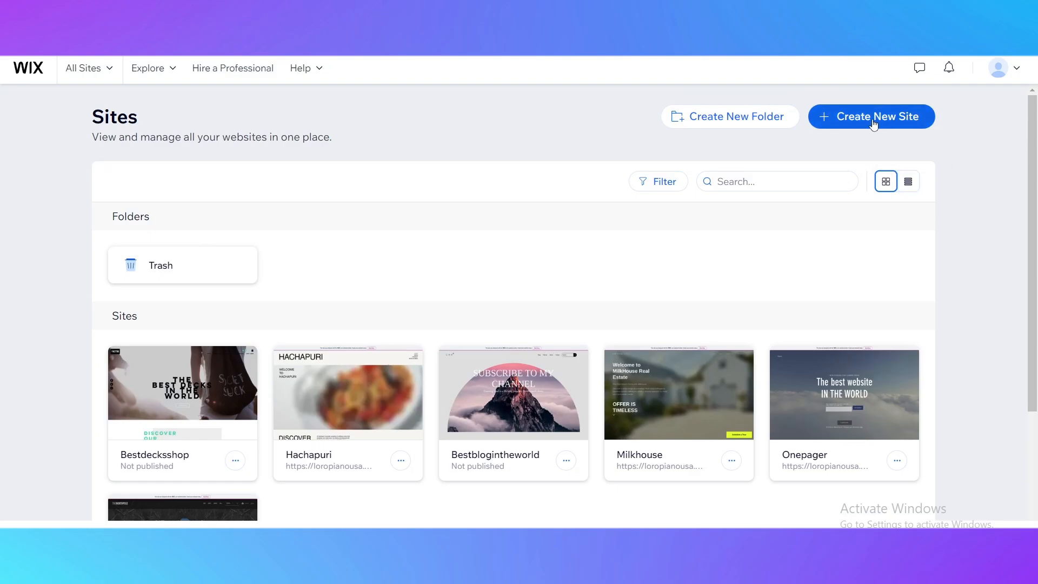
- Create a new site without the AI chat and set its type to Online Clothes Store
click(836, 125)
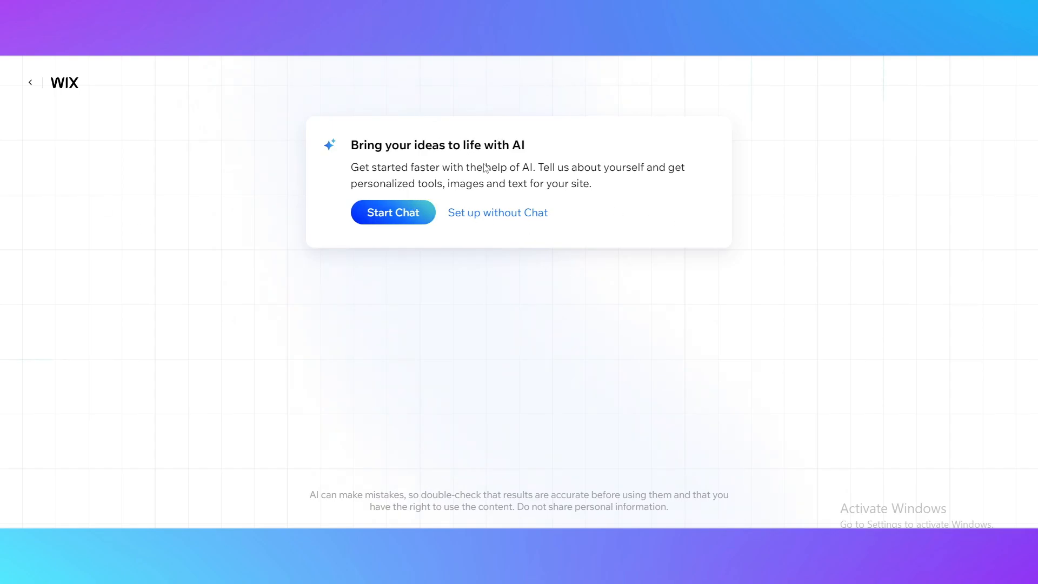
click(478, 220)
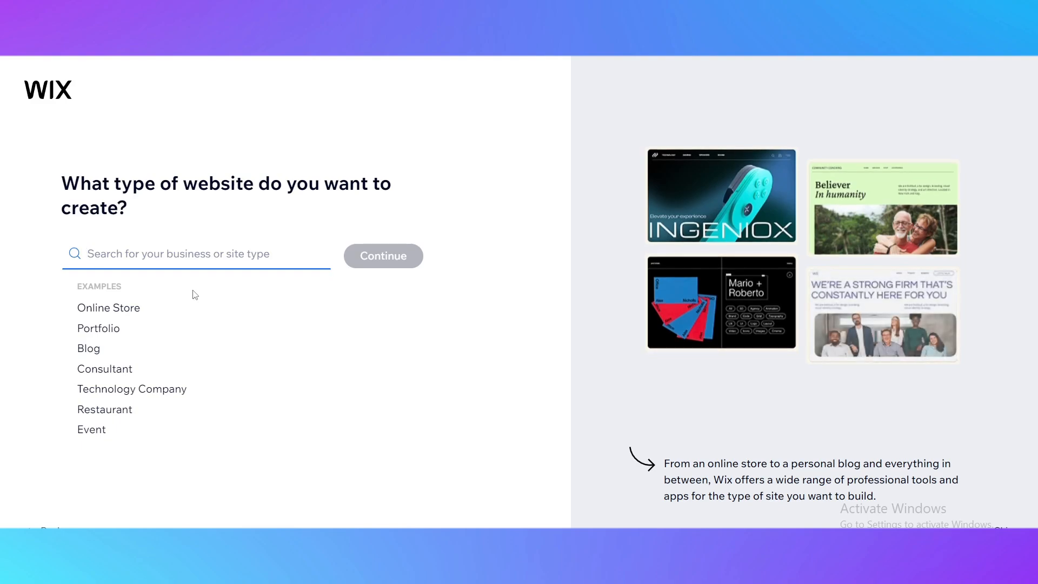
click(127, 316)
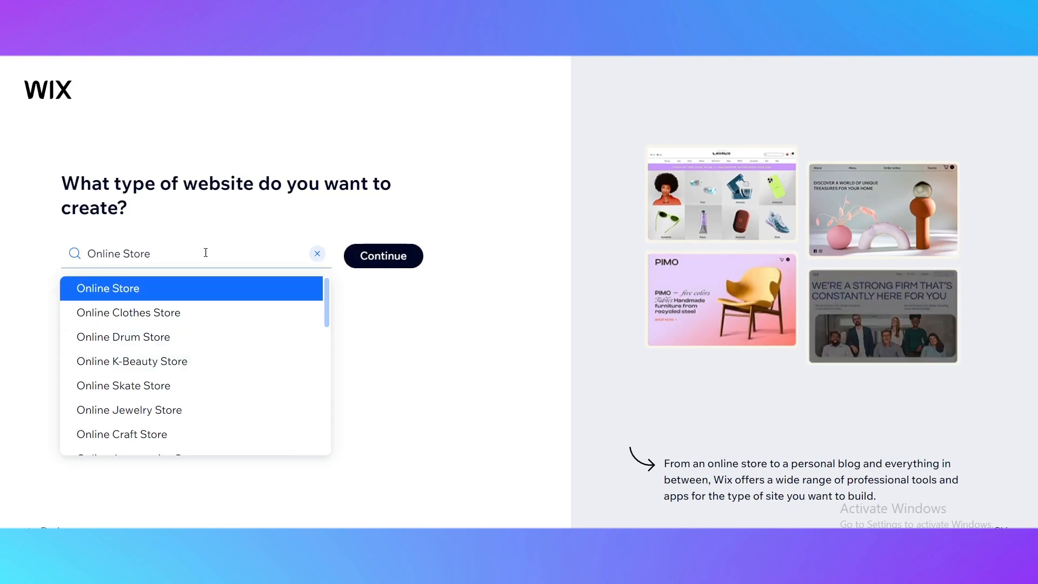
click(112, 318)
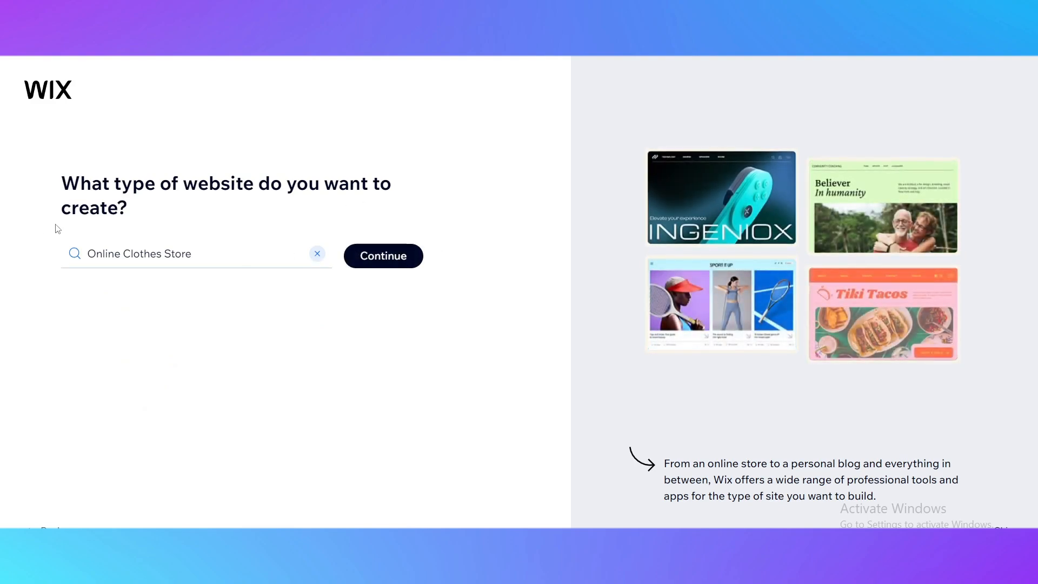
click(381, 259)
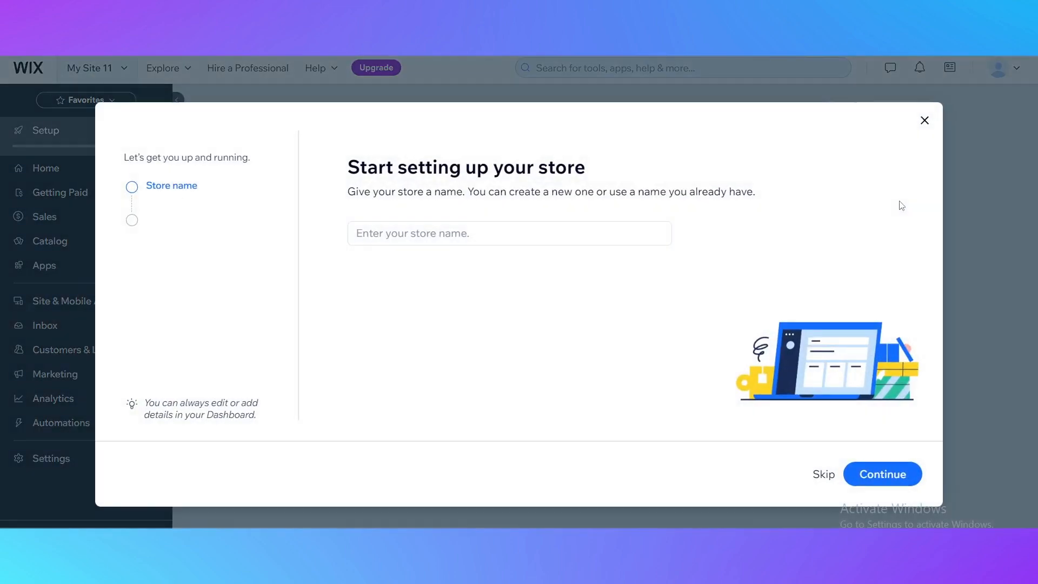
- Name the store "Clothes Shop" and answer the existing online store question with "No, I'm just starting out"
click(500, 236)
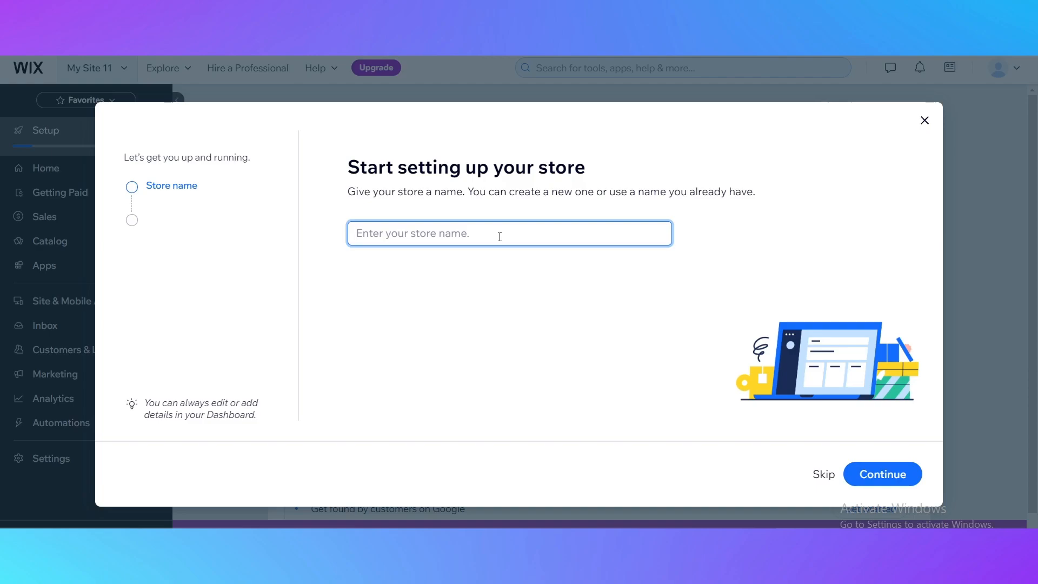
text(Clothes Shop)
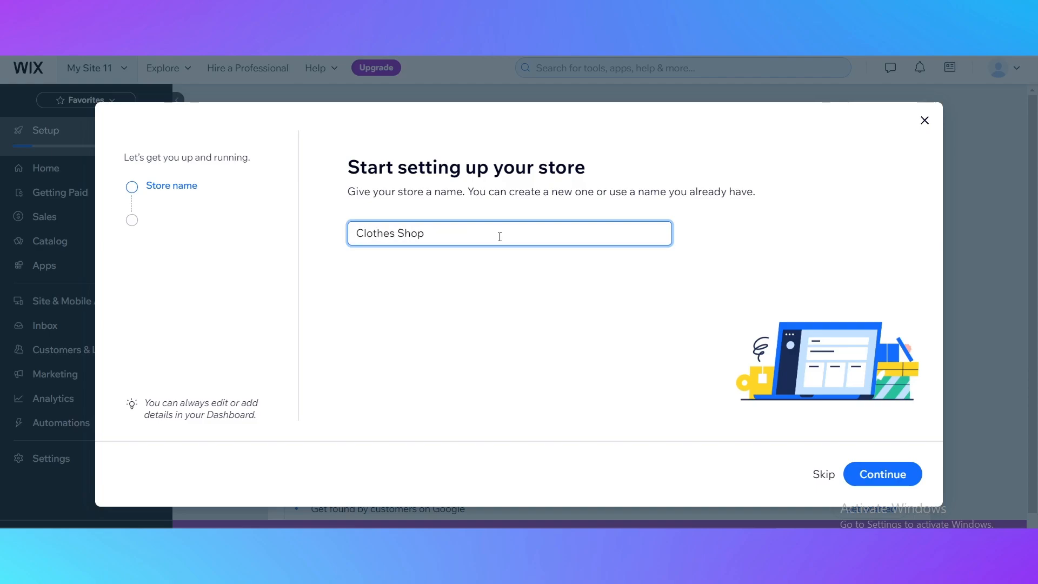
click(892, 470)
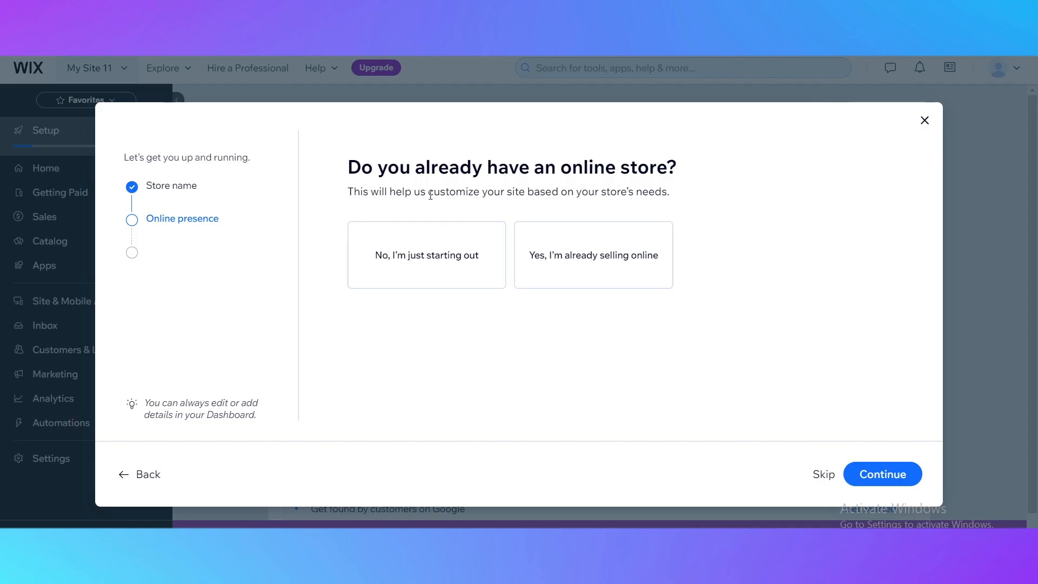
click(472, 282)
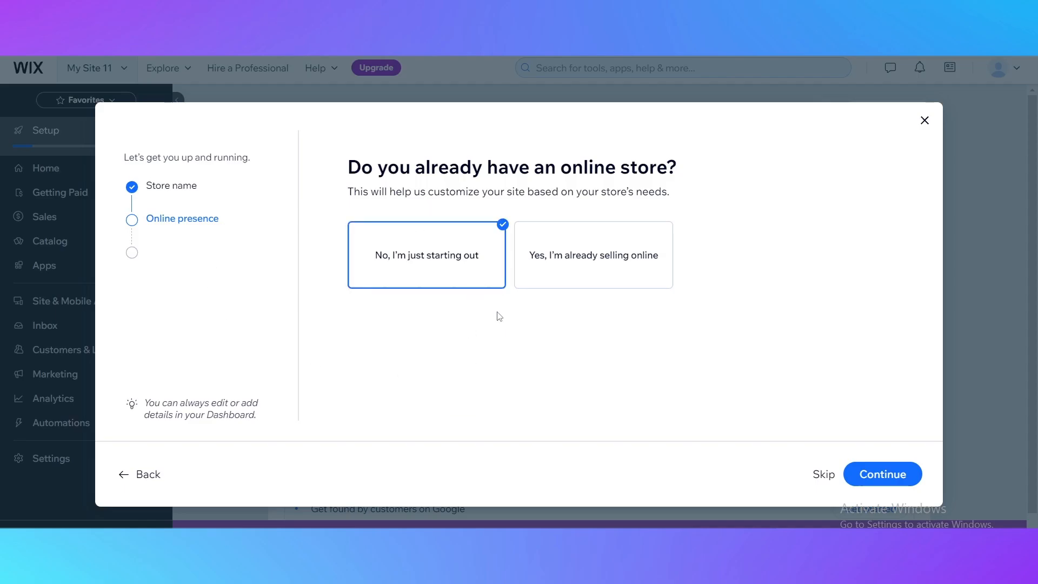
click(867, 477)
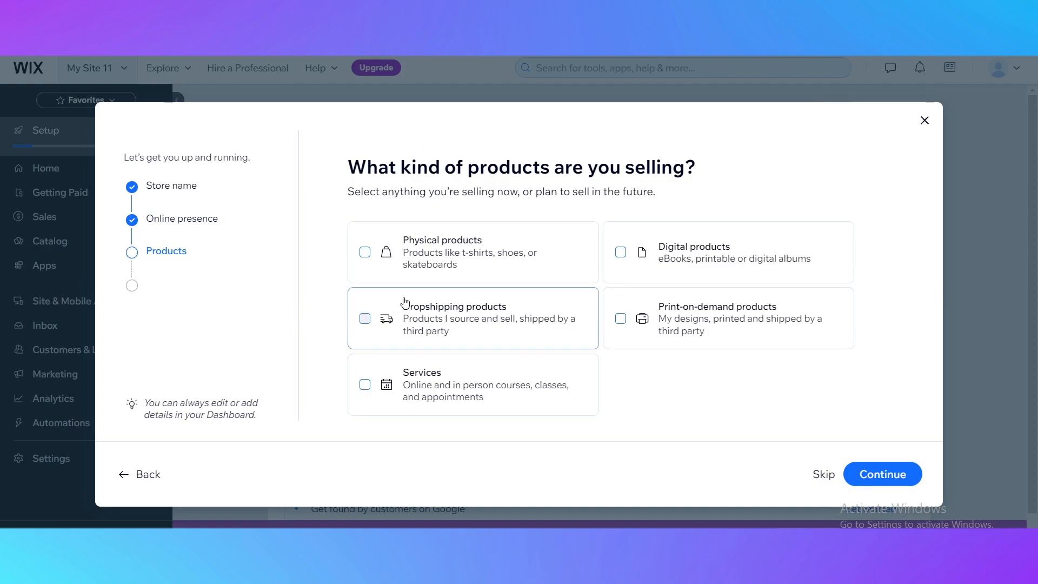
- Choose physical and print-on-demand products, and finish the store setup with Online store as the sales channel
click(425, 264)
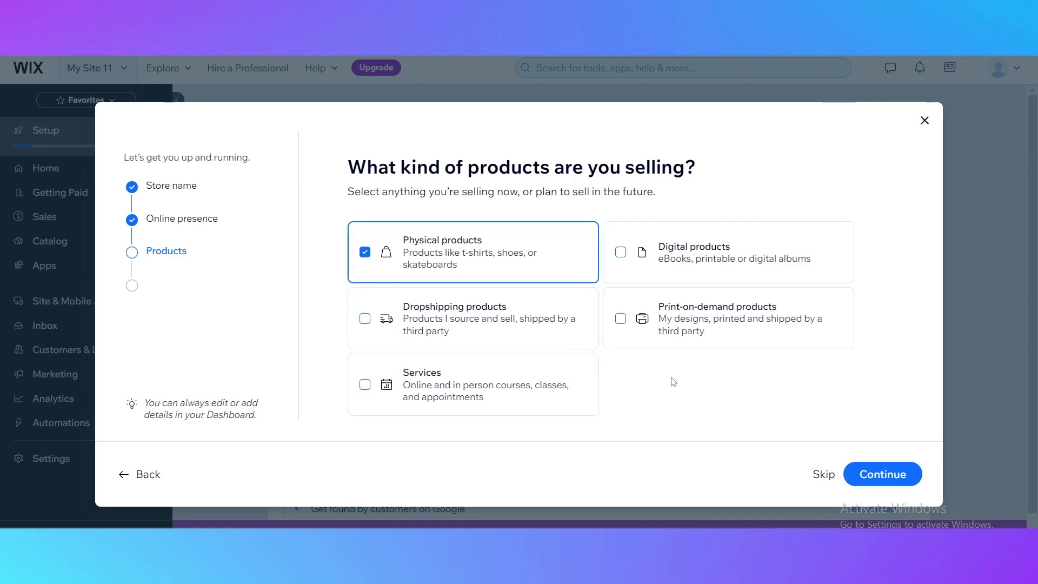
click(651, 328)
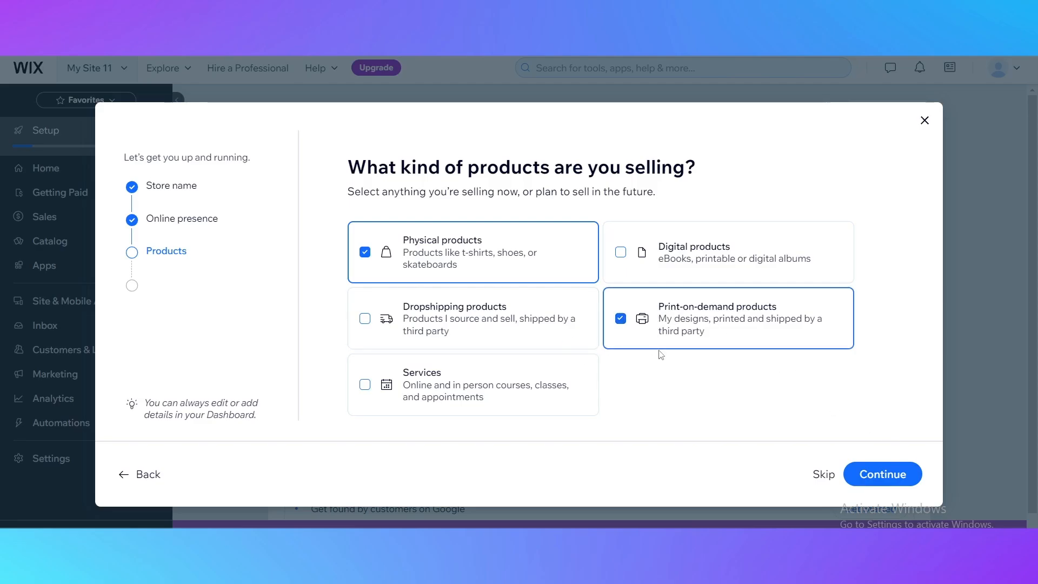
click(893, 476)
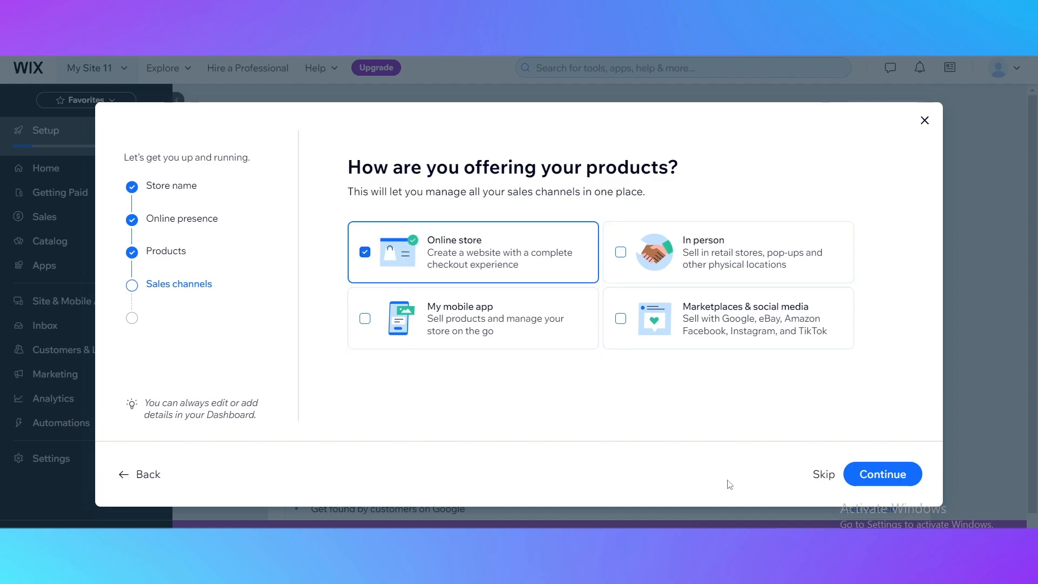
click(896, 478)
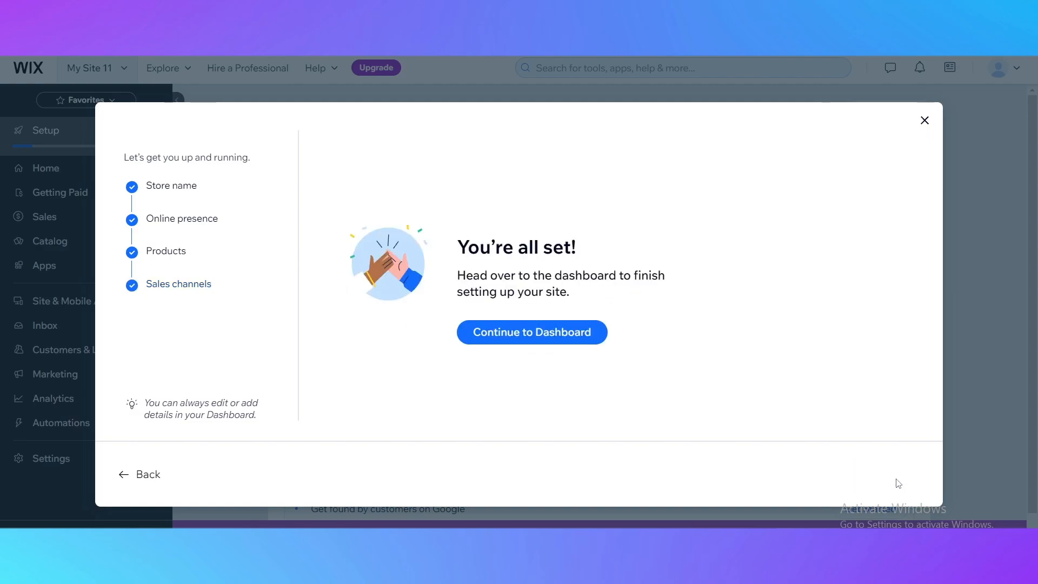
click(533, 331)
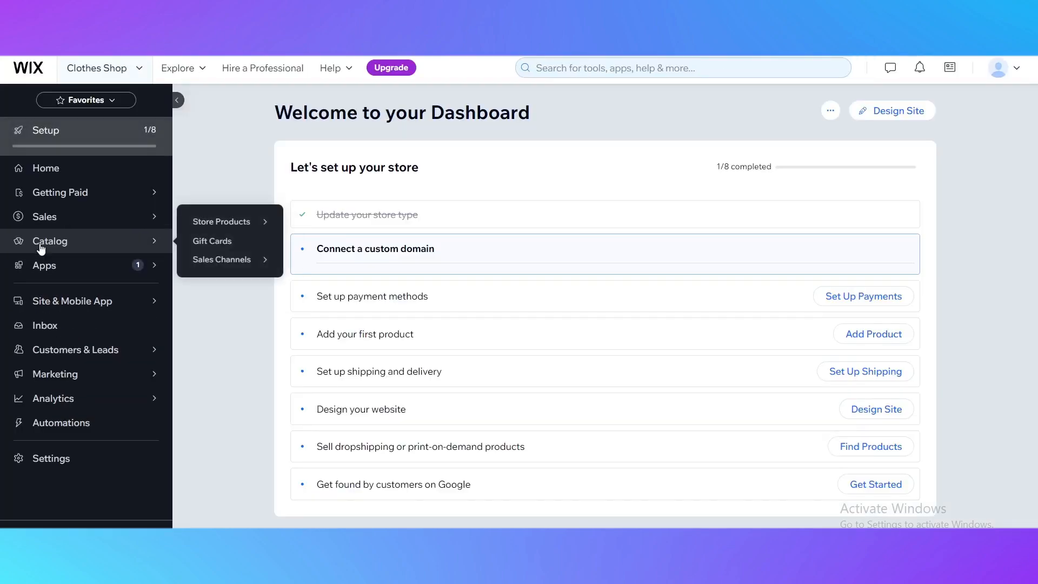
- Open the Manage Apps page and look over the site's installed and recommended apps
mouse_move(42, 272)
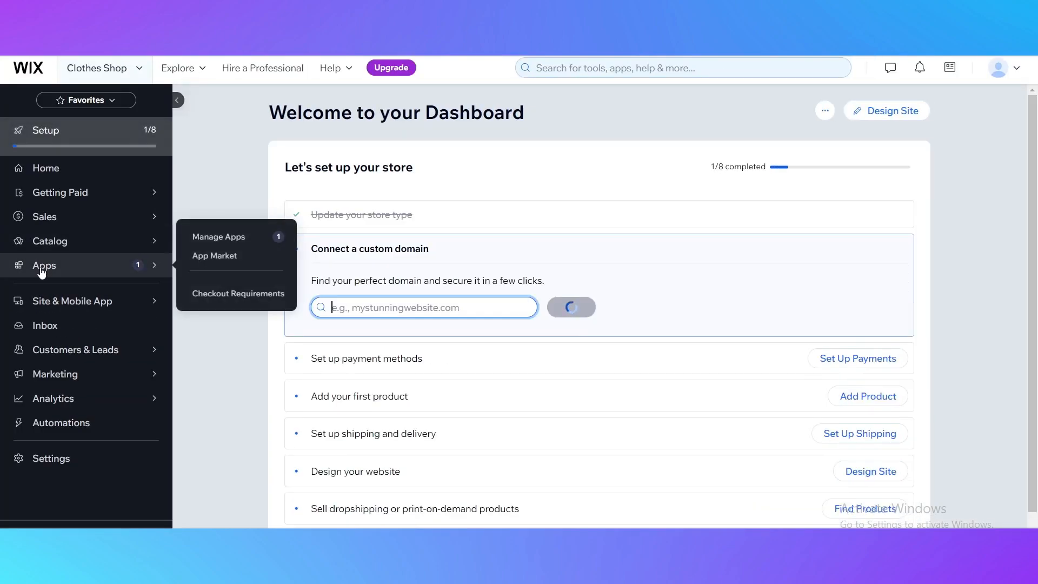
click(217, 238)
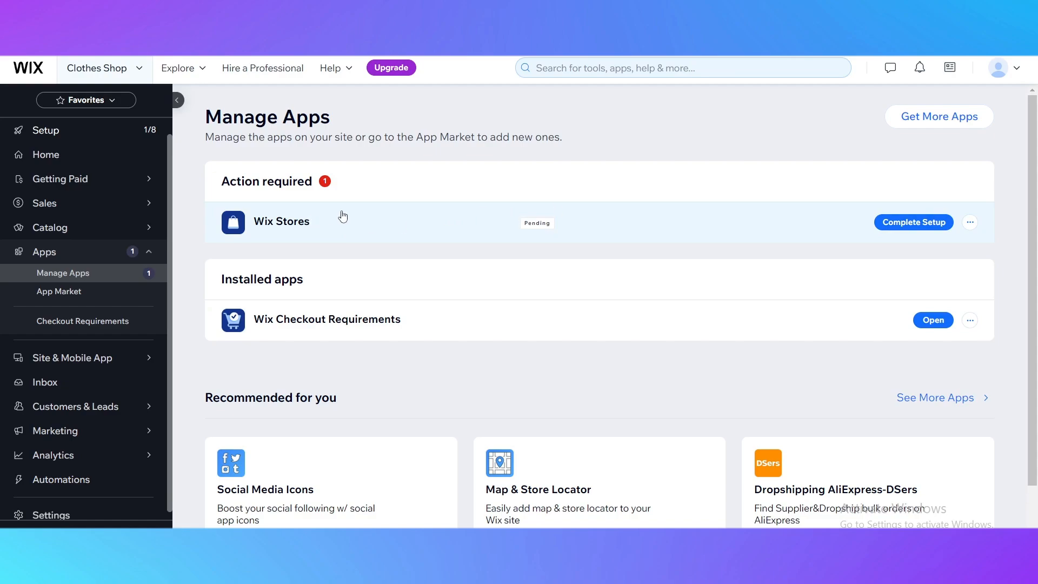
scroll(410, 368, down, 1)
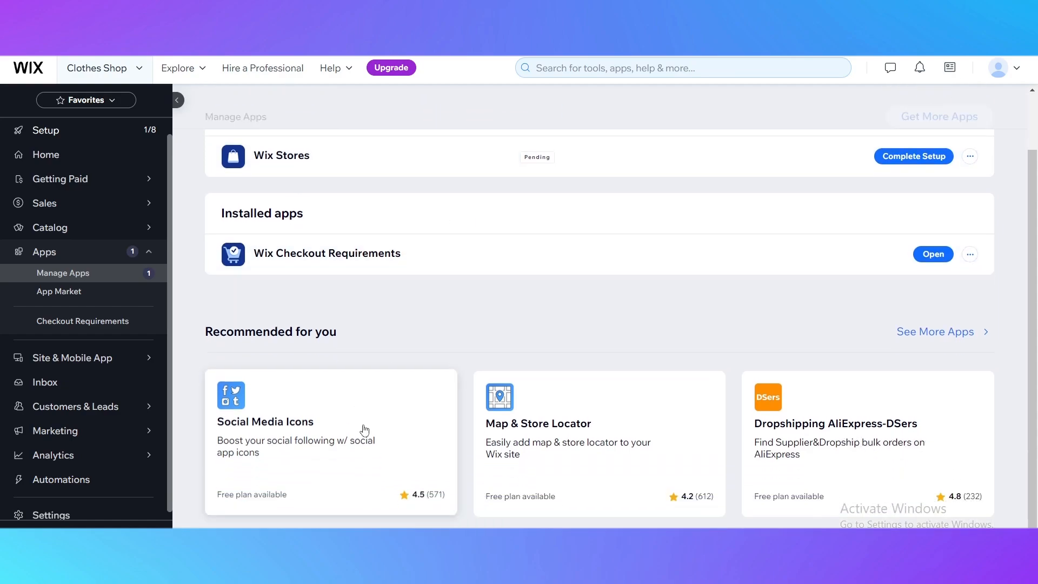
scroll(324, 354, up, 1)
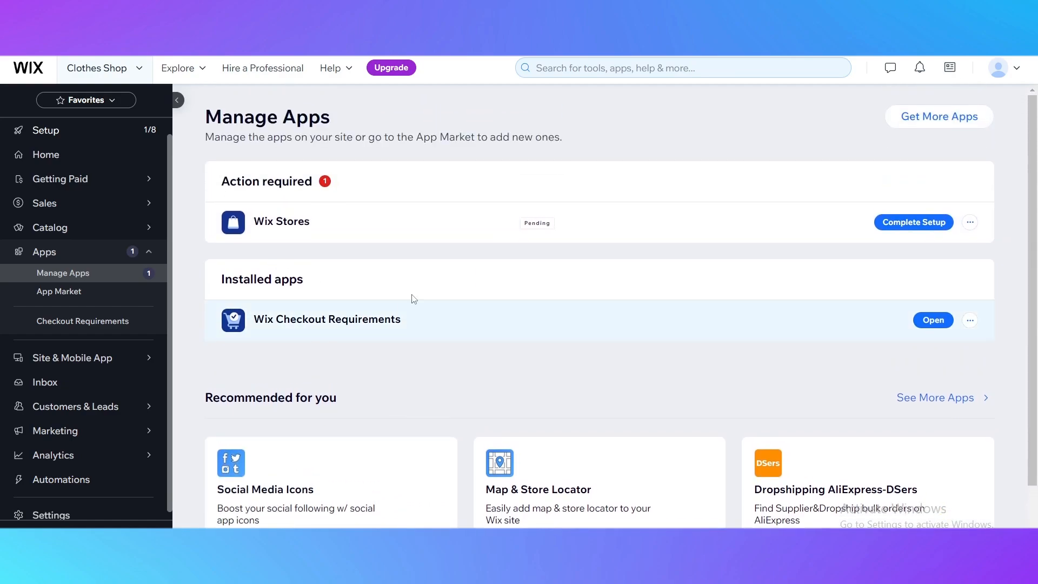
- Search the App Market for Printify and look over its app page
click(50, 296)
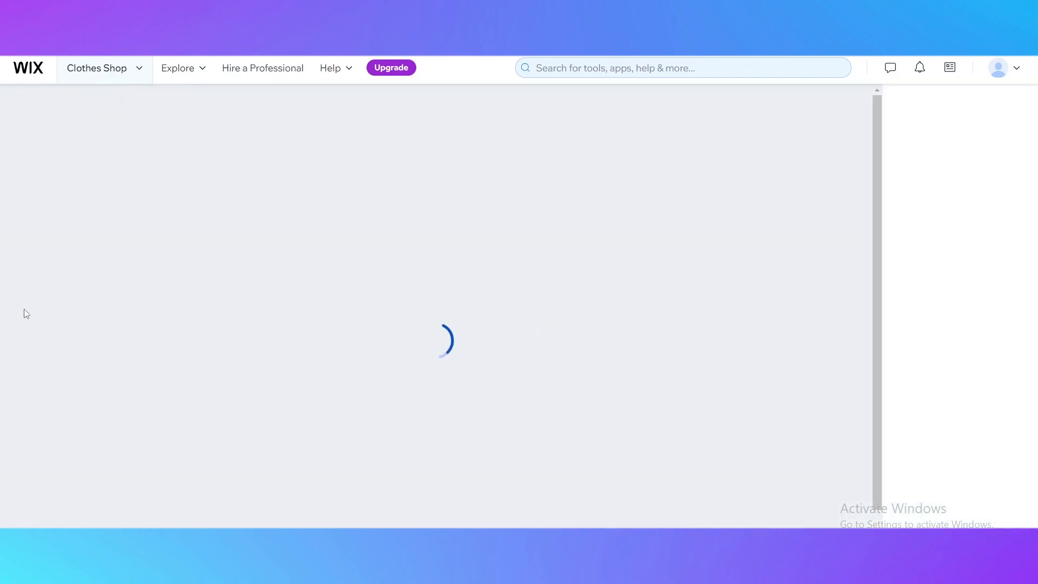
mouse_move(65, 295)
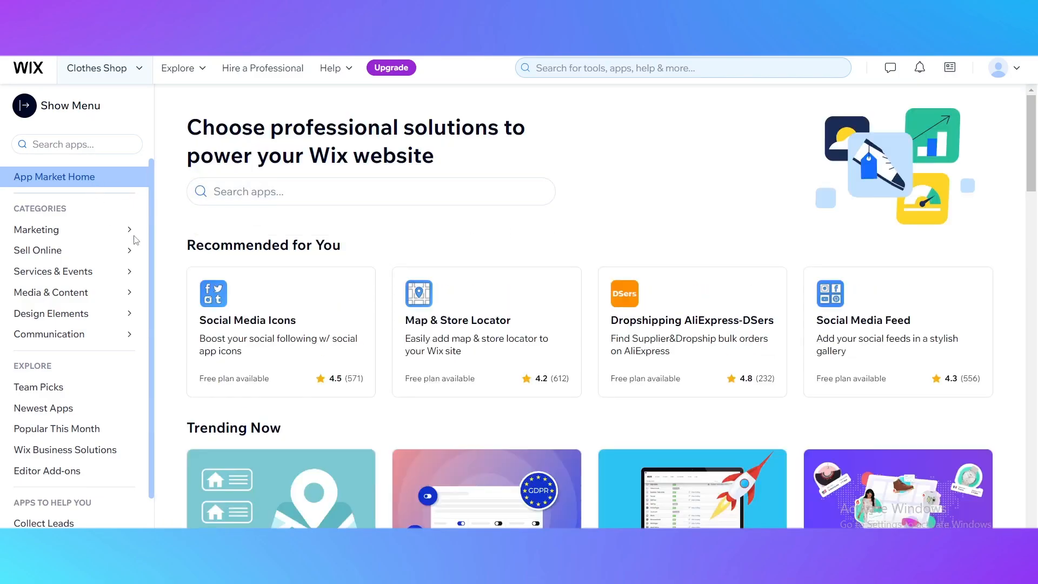
click(305, 190)
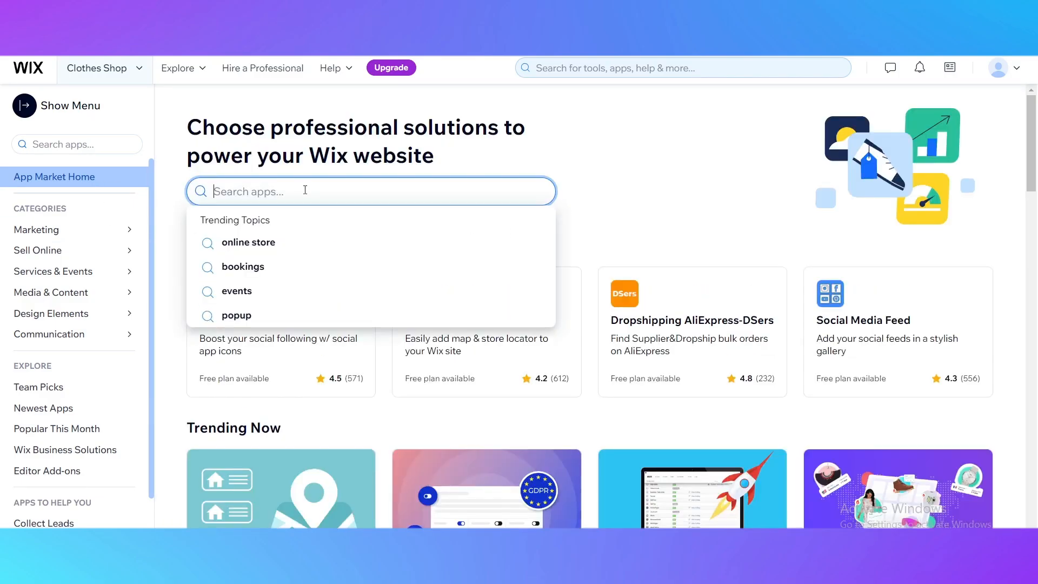
text(pr)
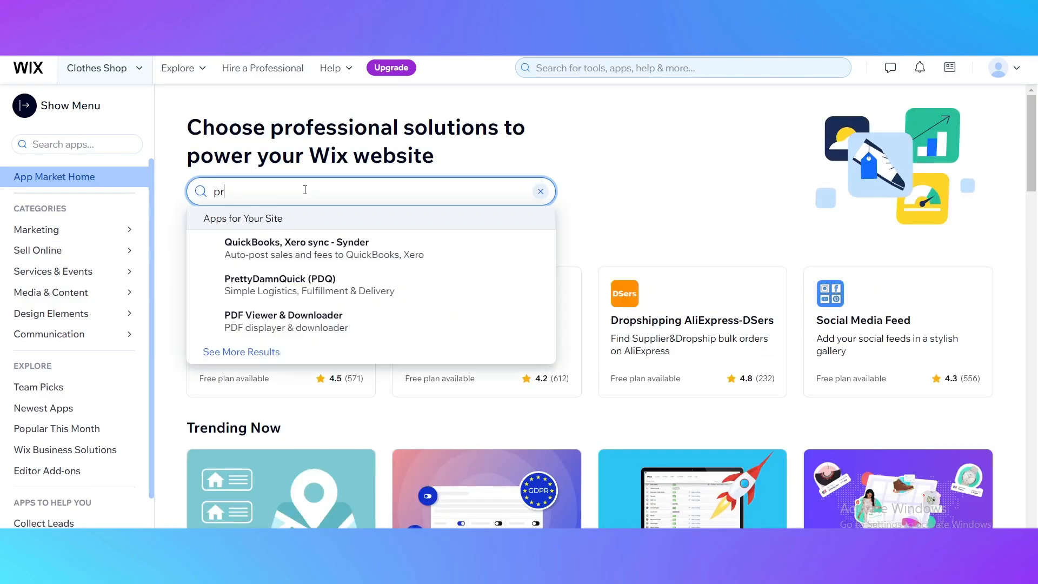
text(int)
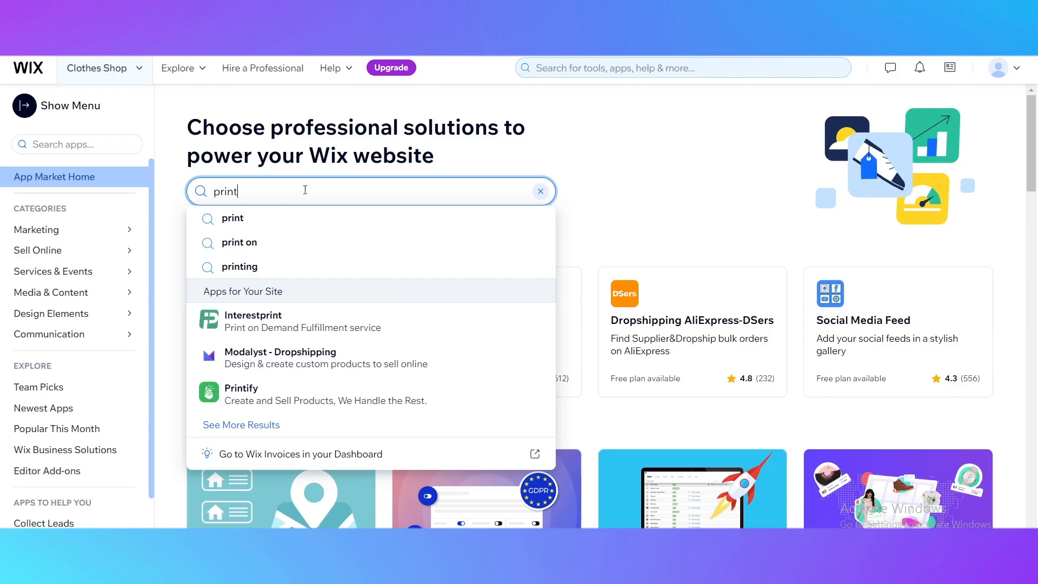
text(i)
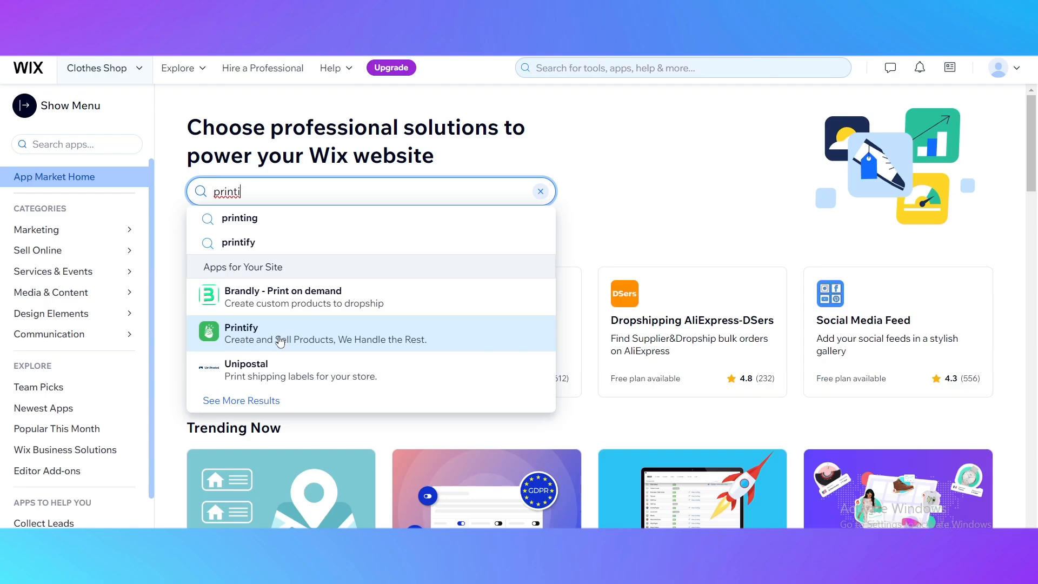
click(323, 340)
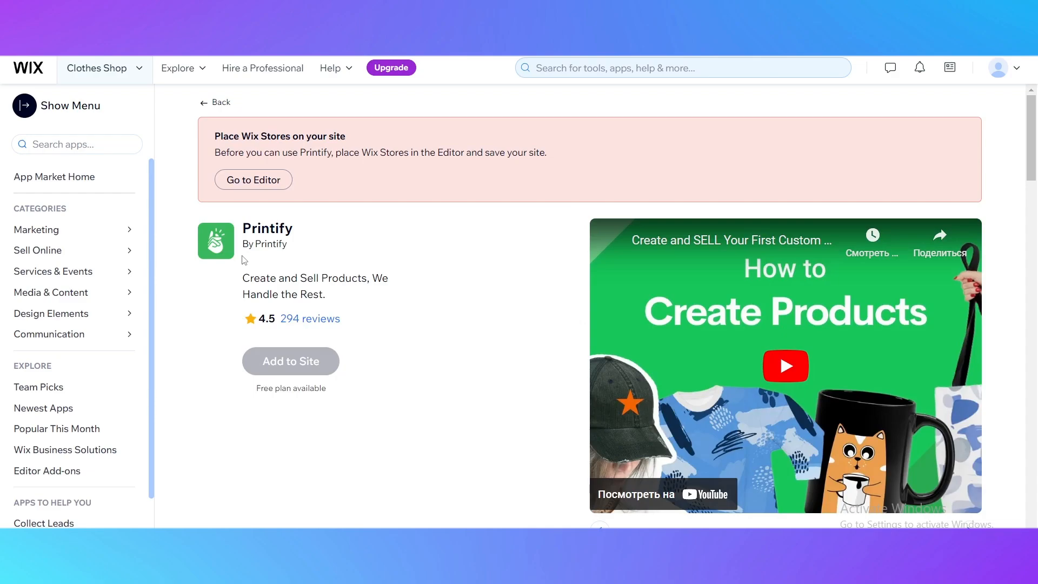
mouse_move(289, 356)
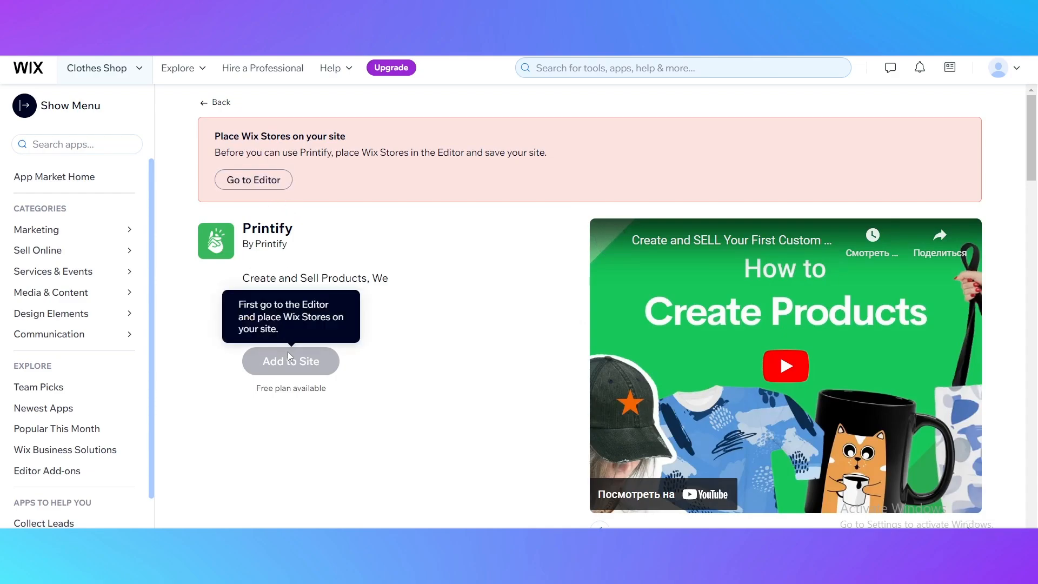
scroll(601, 444, down, 4)
scroll(744, 489, up, 4)
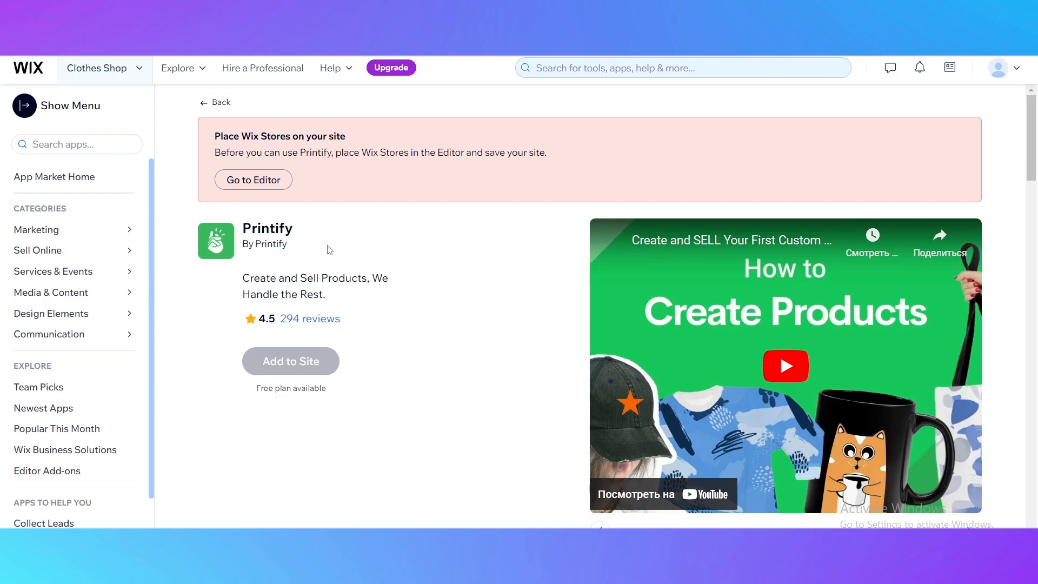
- Go to the site editor's template gallery, browse the Online Clothes Store templates, and edit the Clothing Store one showing a brown blazer
click(250, 179)
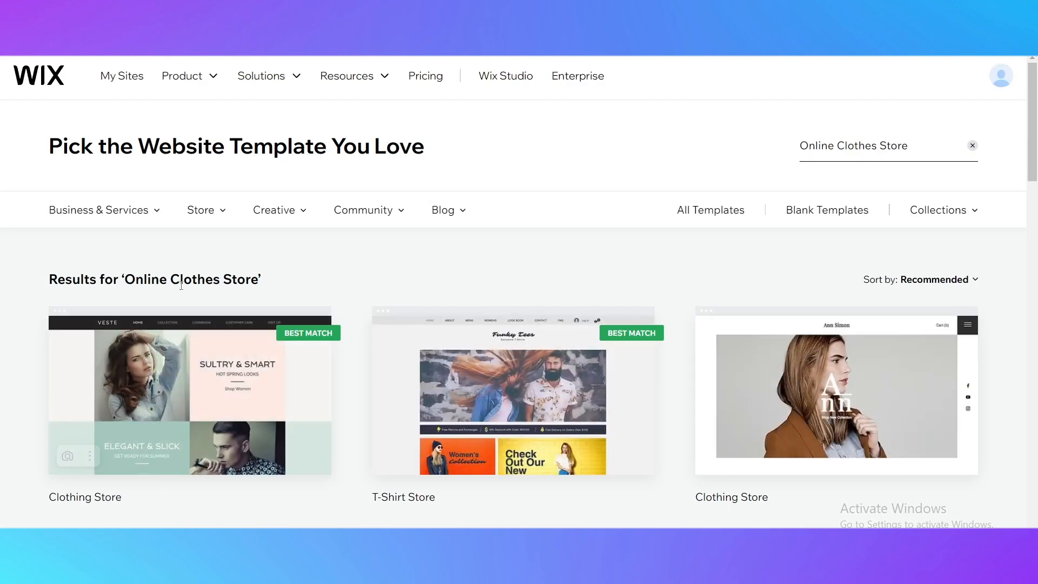
scroll(622, 308, down, 2)
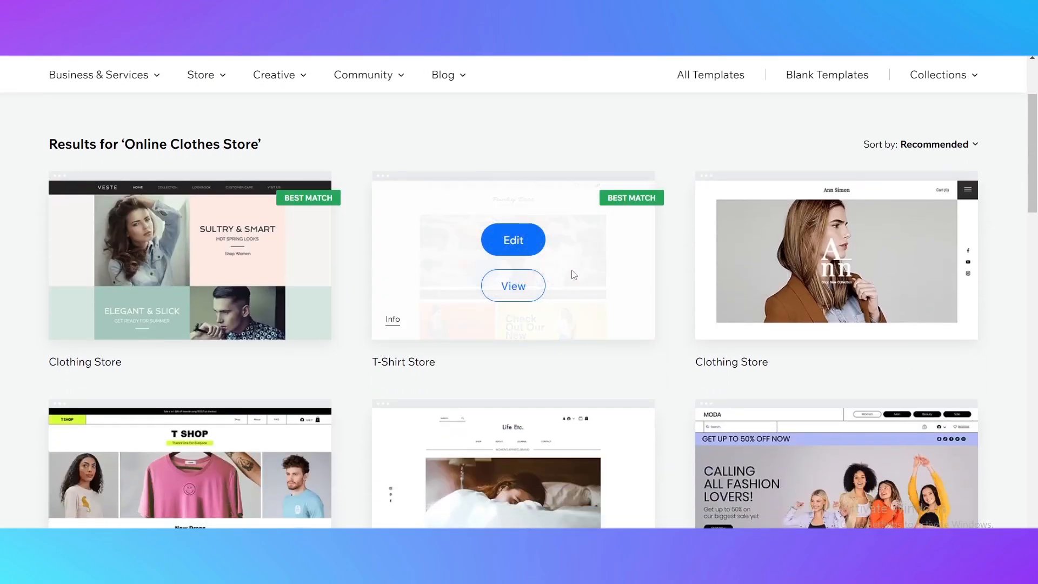
scroll(513, 287, down, 5)
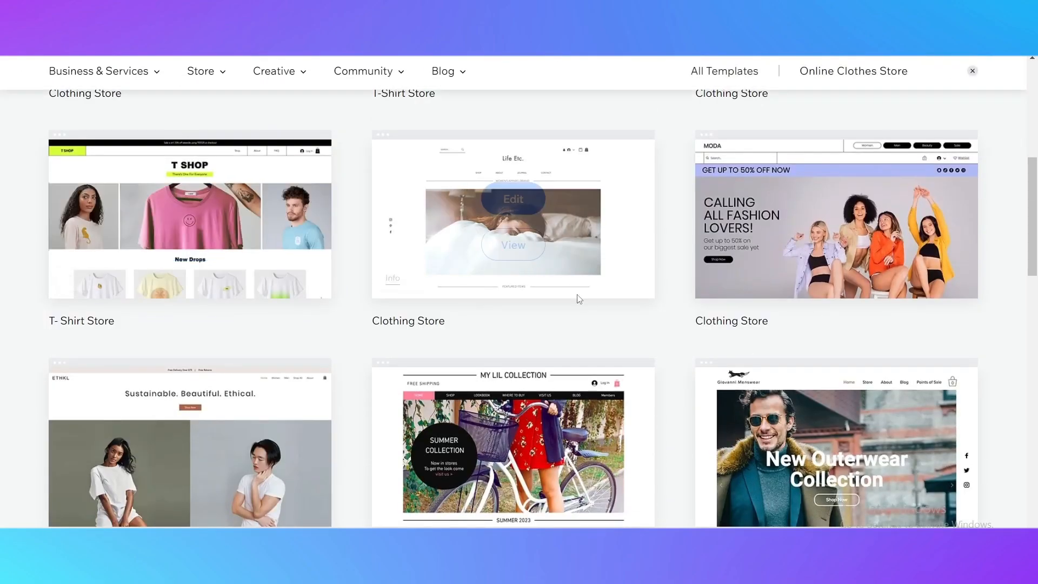
scroll(66, 181, up, 8)
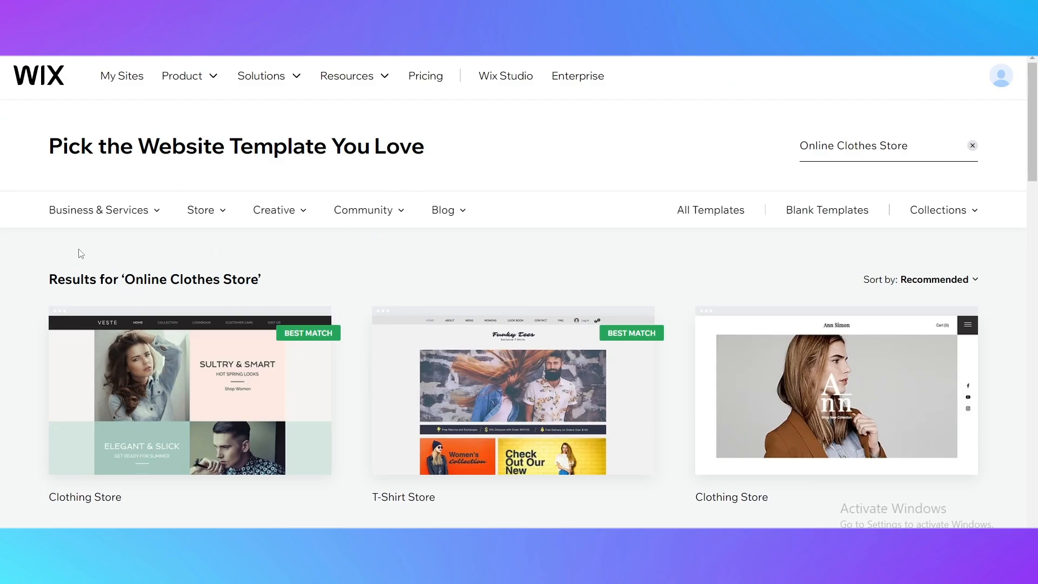
scroll(411, 292, down, 4)
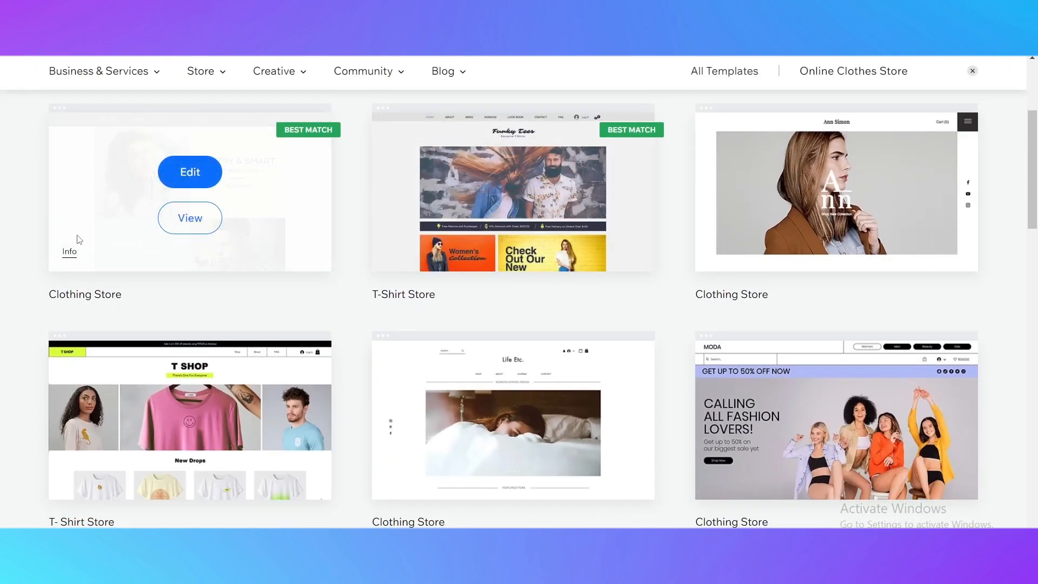
scroll(78, 240, down, 5)
scroll(774, 277, up, 8)
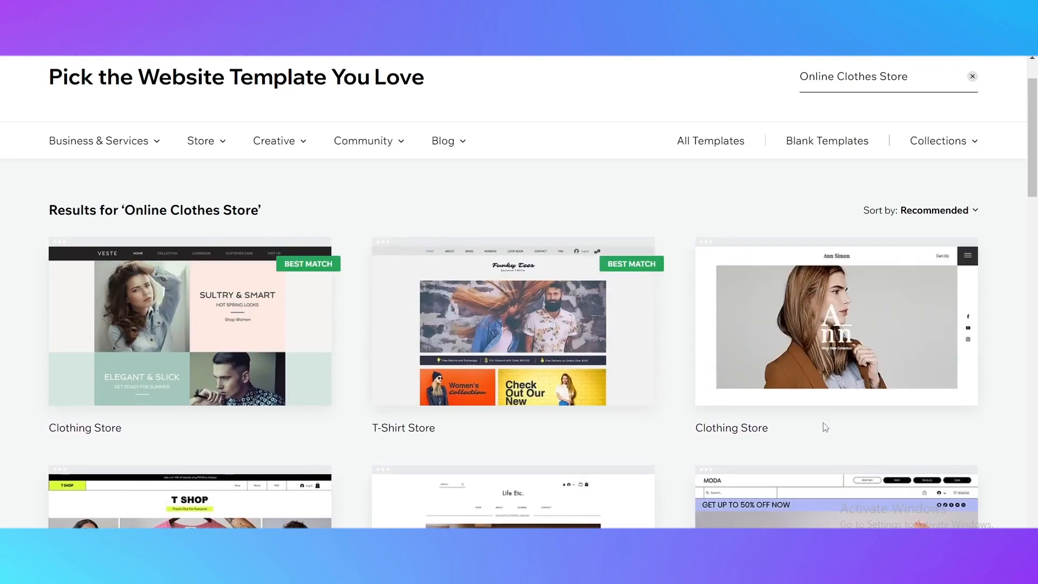
mouse_move(838, 316)
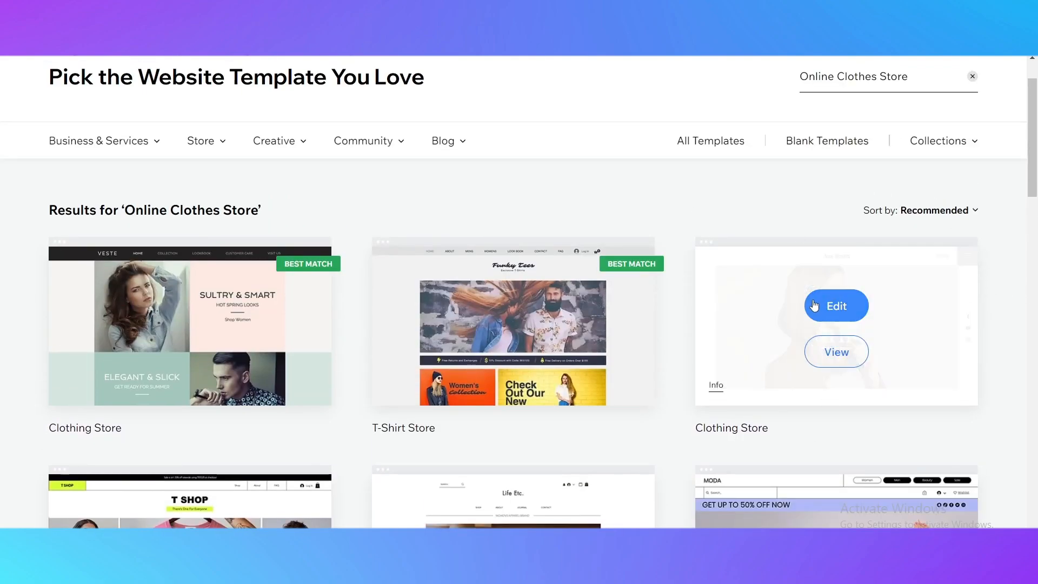
click(845, 311)
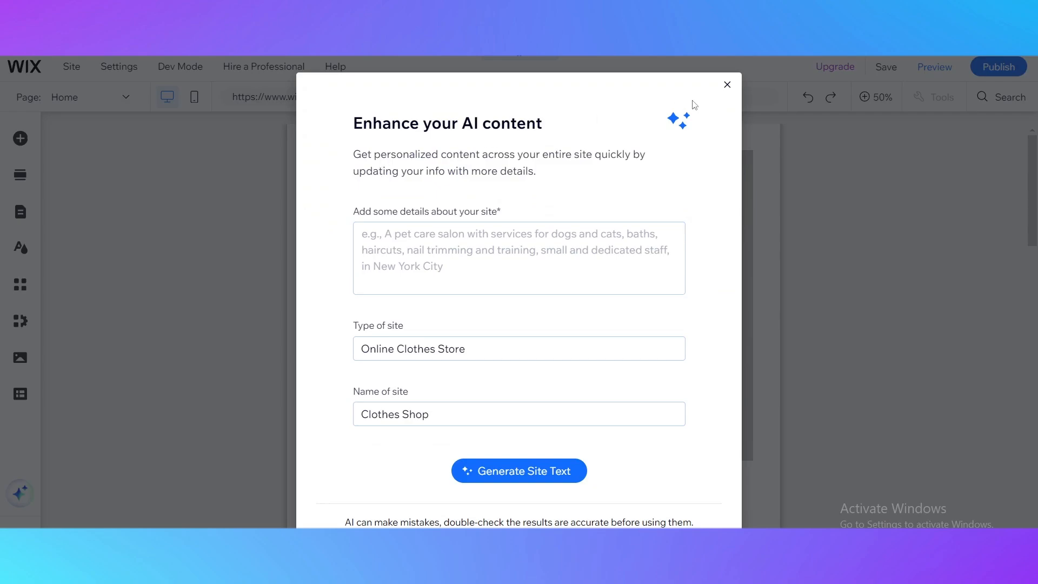
- Dismiss the AI content form and look over the template's home page down to the footer
click(726, 87)
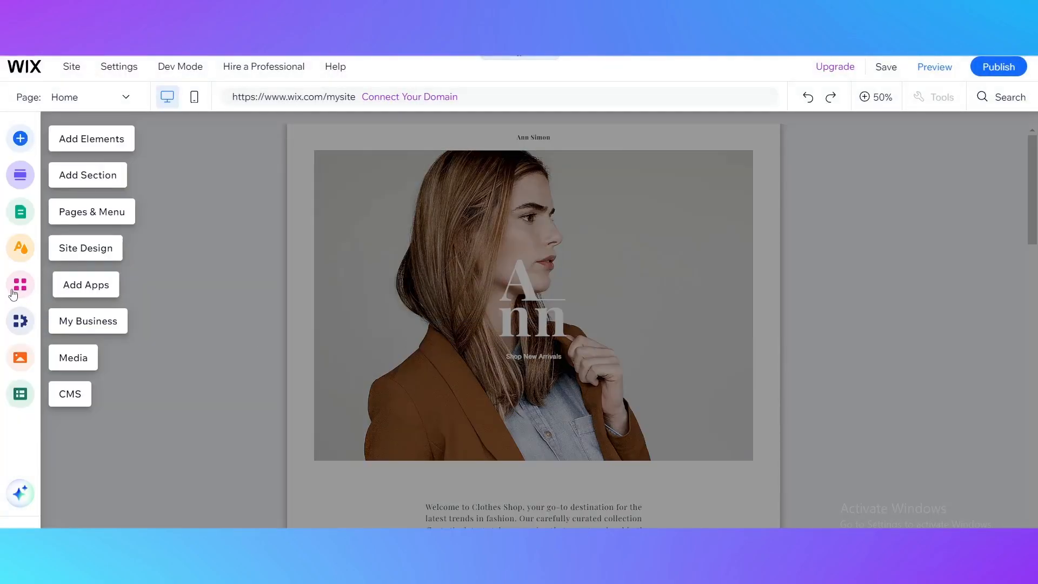
scroll(378, 346, down, 10)
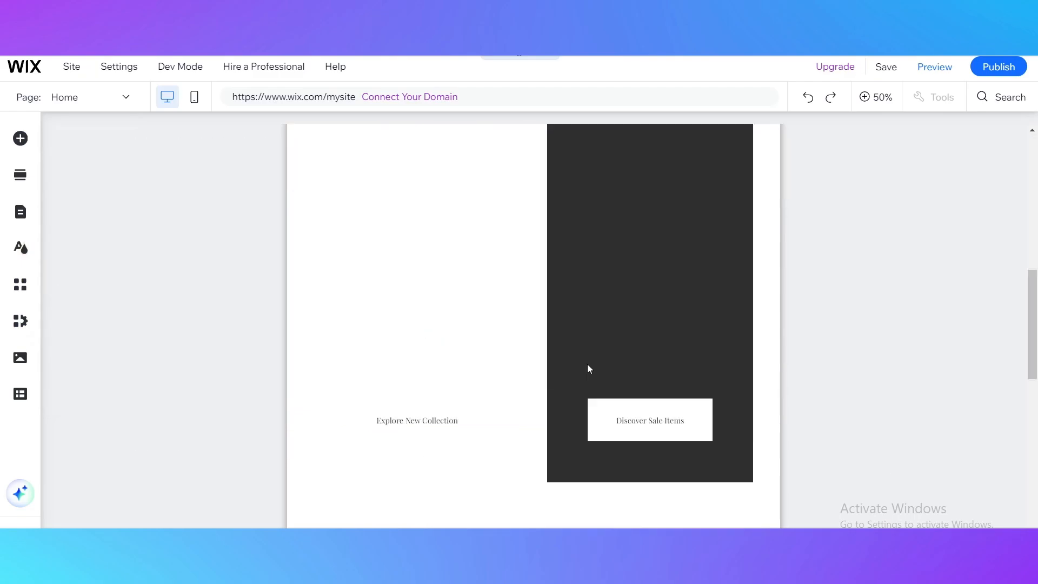
scroll(433, 433, up, 3)
scroll(434, 452, up, 5)
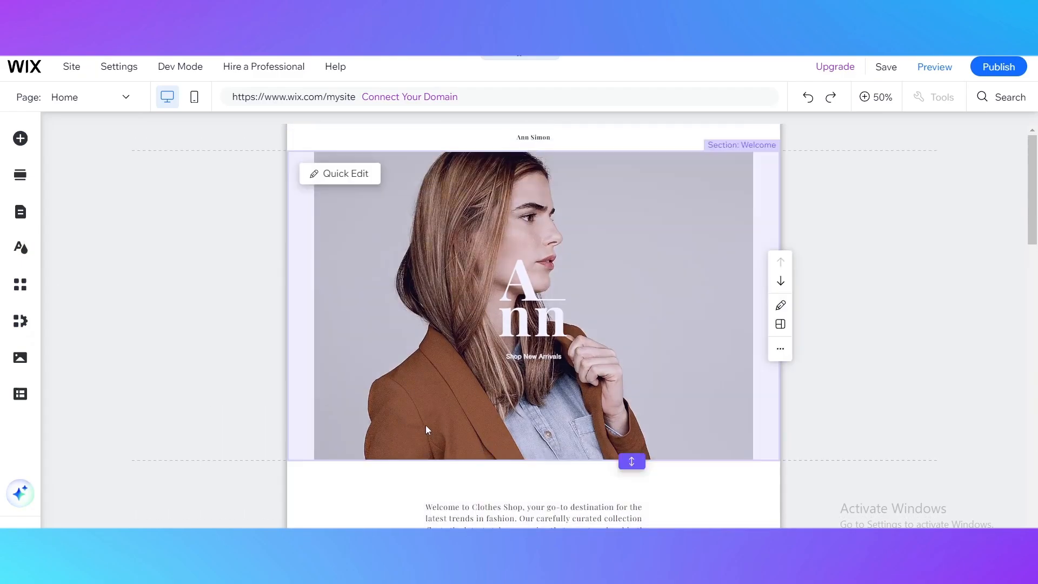
scroll(426, 425, down, 8)
scroll(371, 315, down, 2)
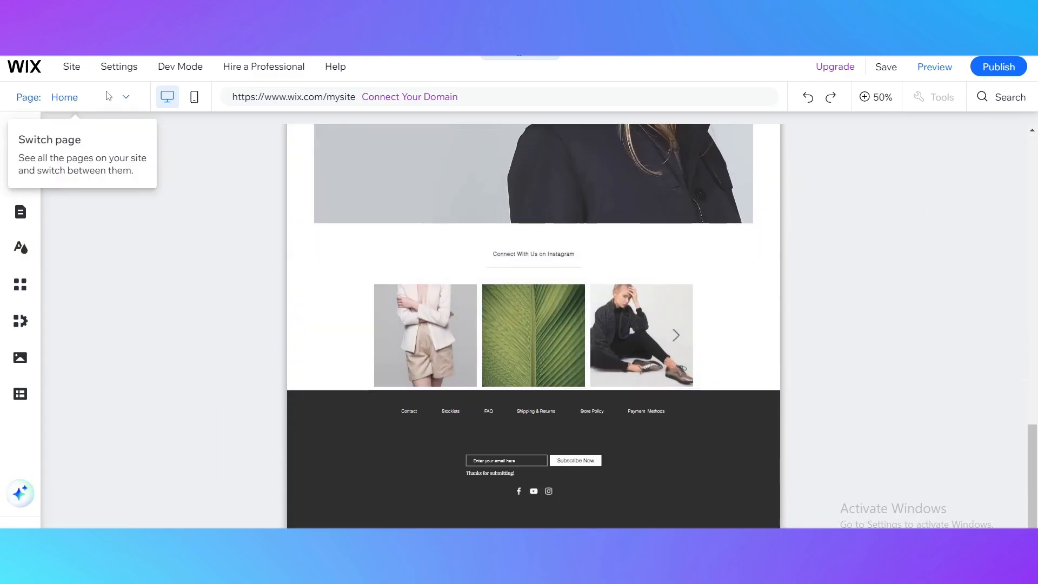
- Switch the editor from the home page to the store's Product Page
click(108, 97)
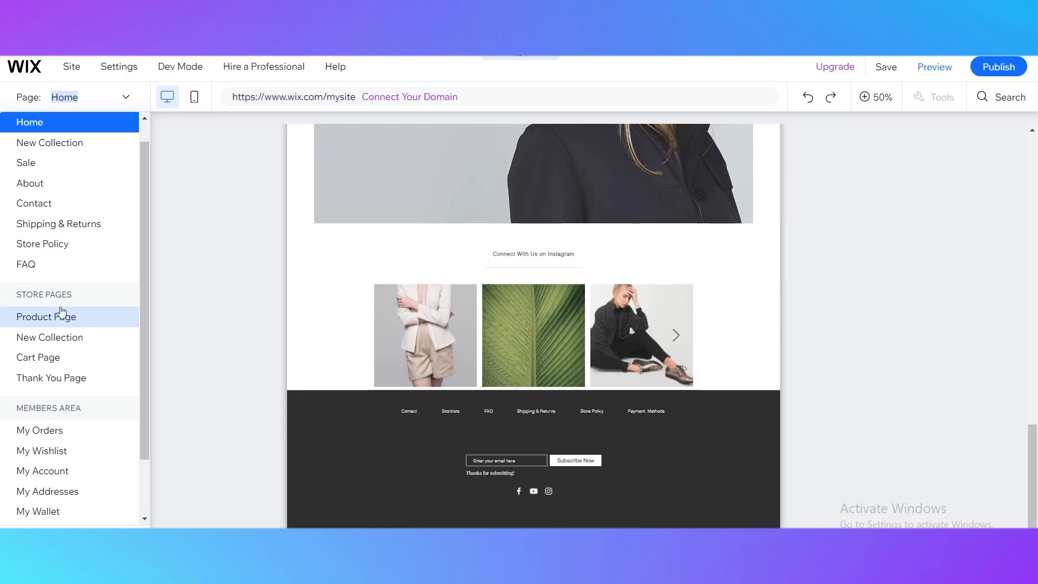
scroll(56, 356, up, 1)
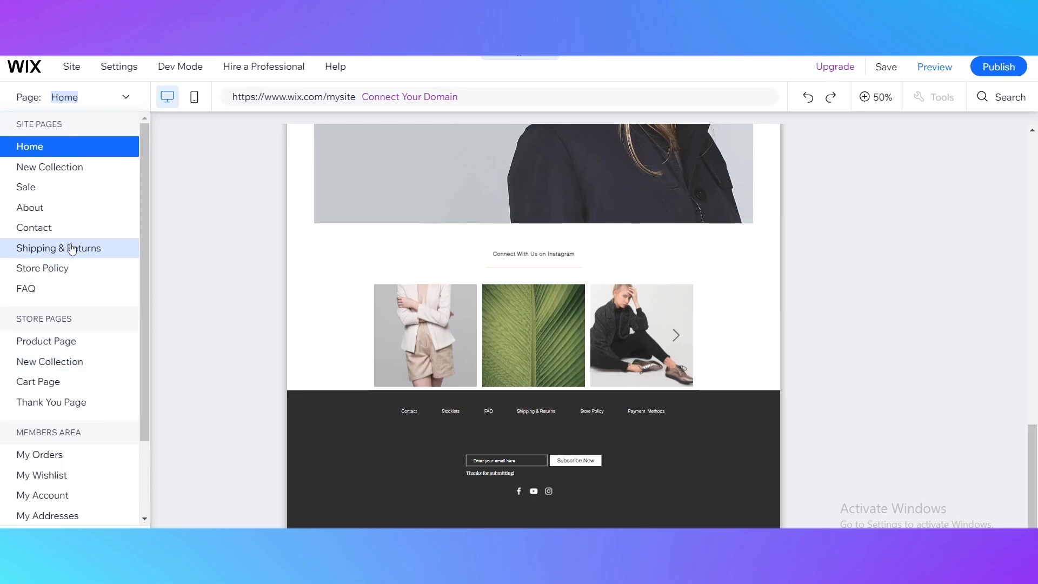
click(74, 342)
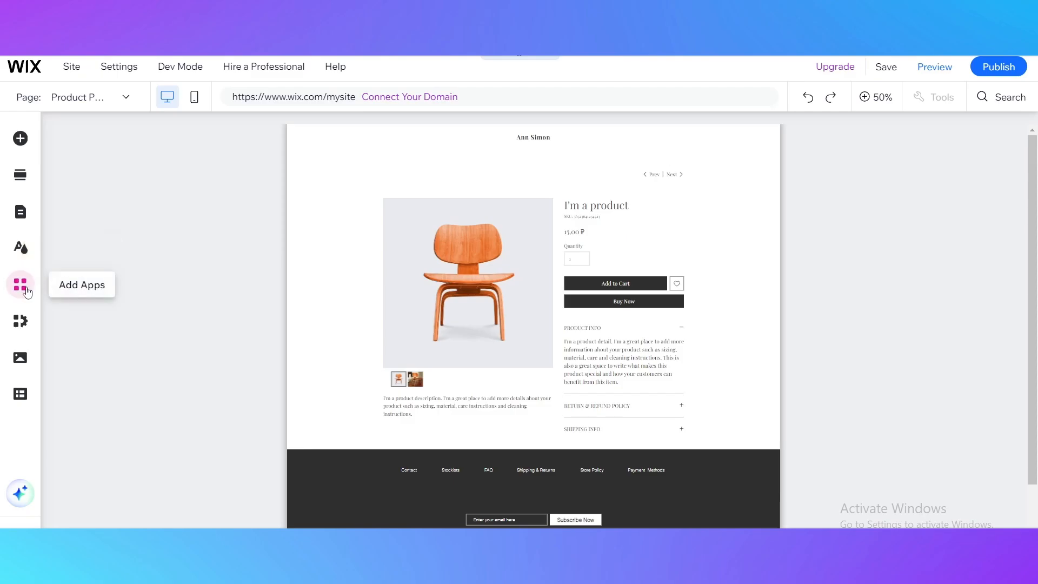
- Find Printify in the Wix App Market and add it to the site
click(26, 291)
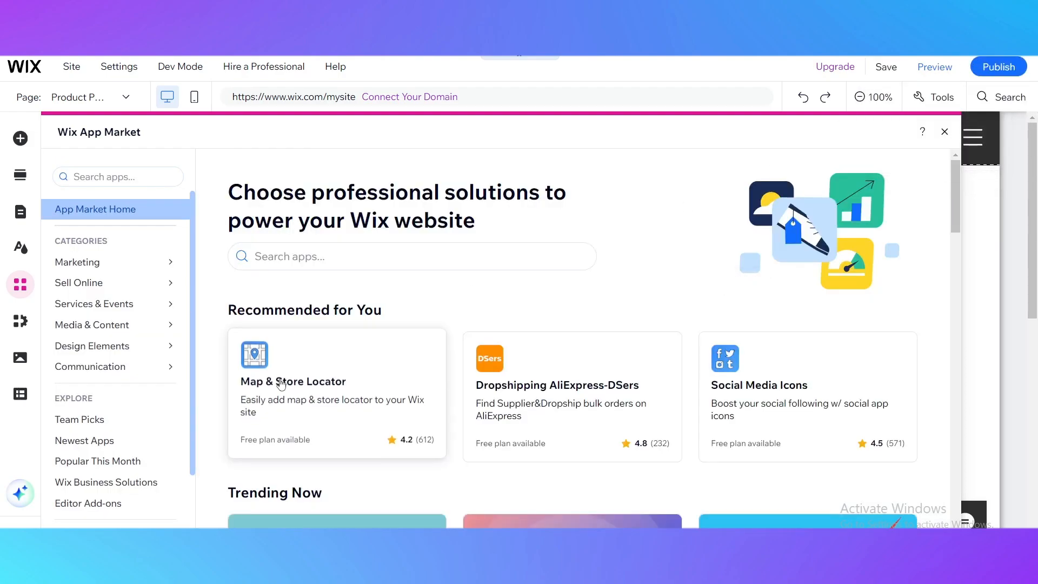
click(308, 258)
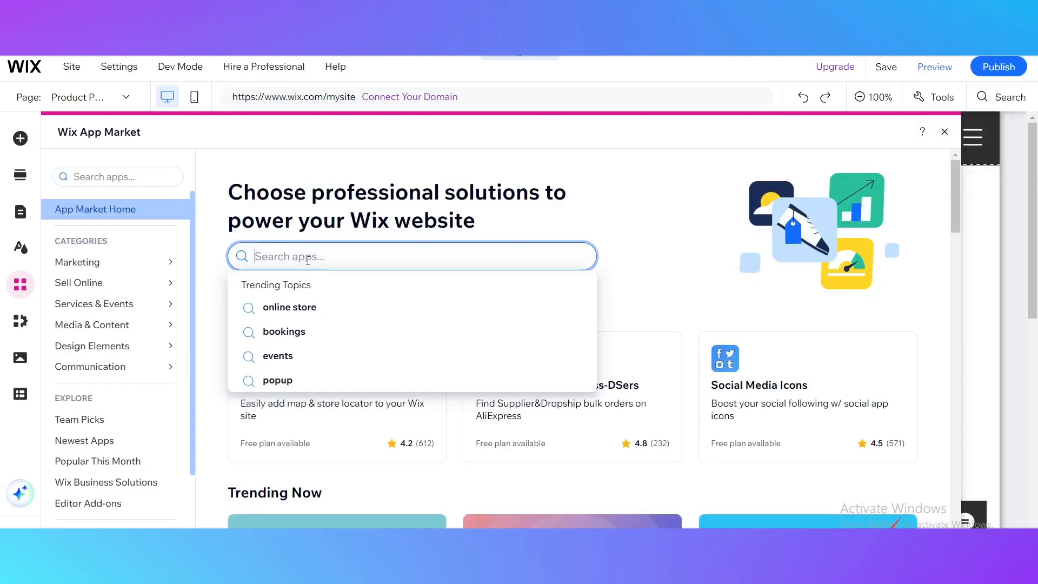
text(print)
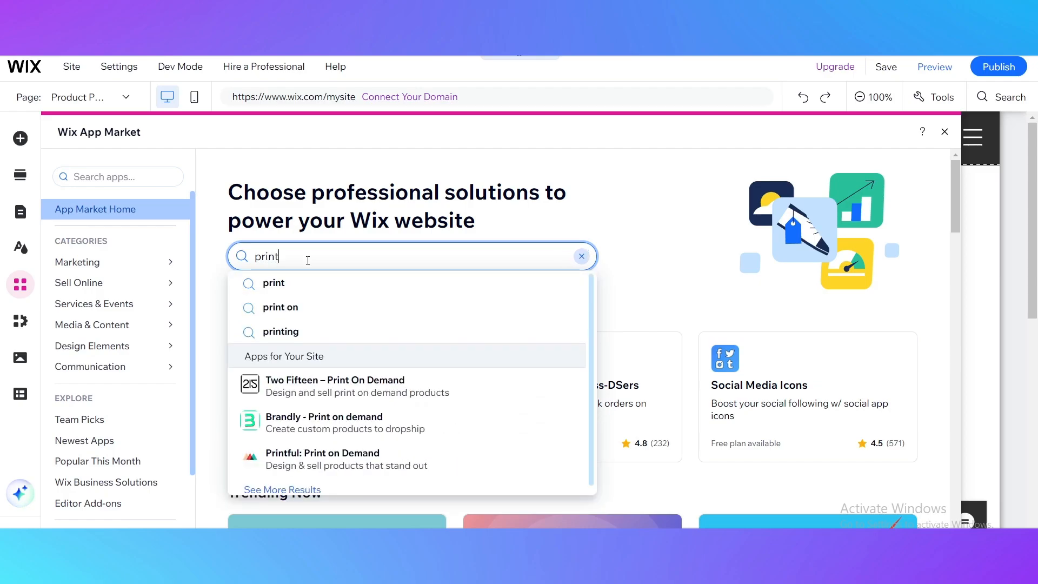
text(ify)
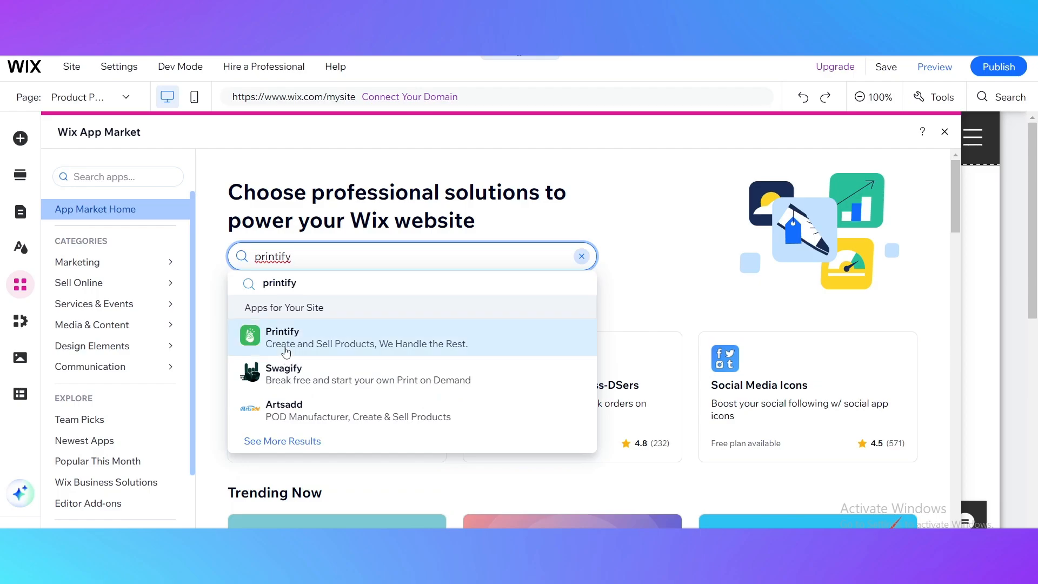
click(286, 339)
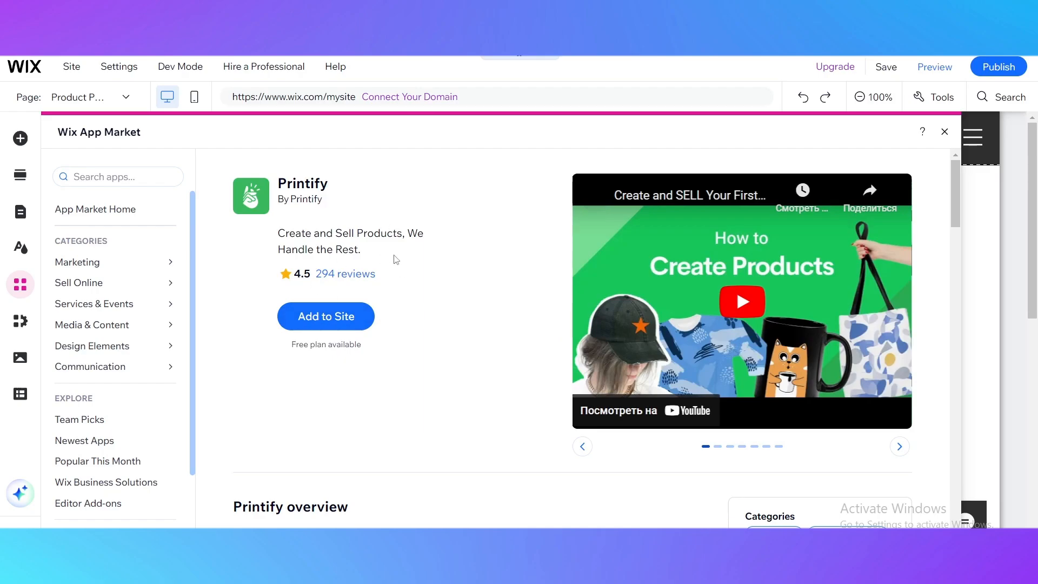
click(318, 320)
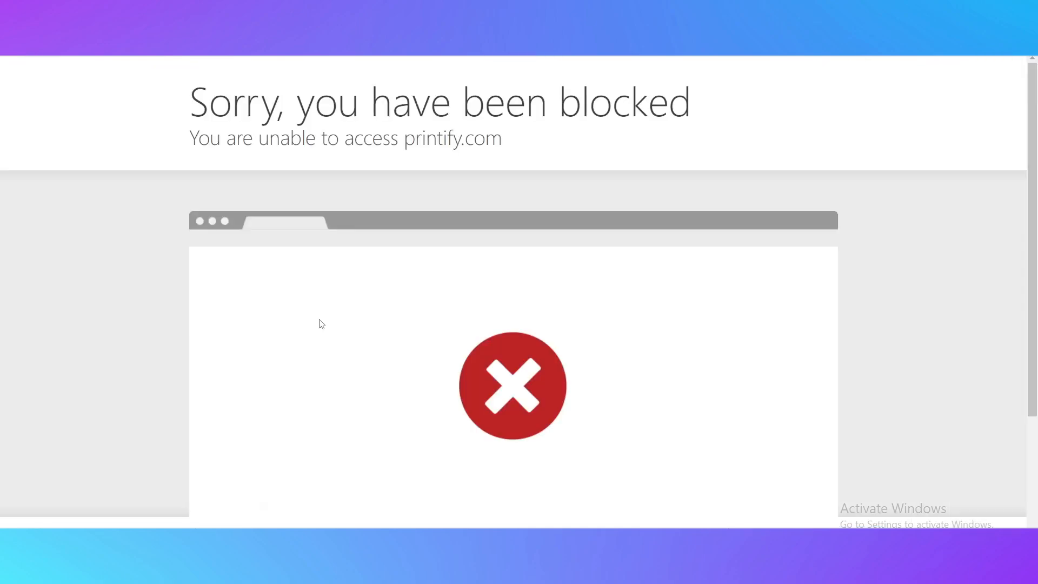
- Connect the browser's VPN extension to the Lithuania location to get access to printify.com
scroll(542, 301, down, 3)
scroll(535, 319, up, 3)
click(933, 56)
click(870, 101)
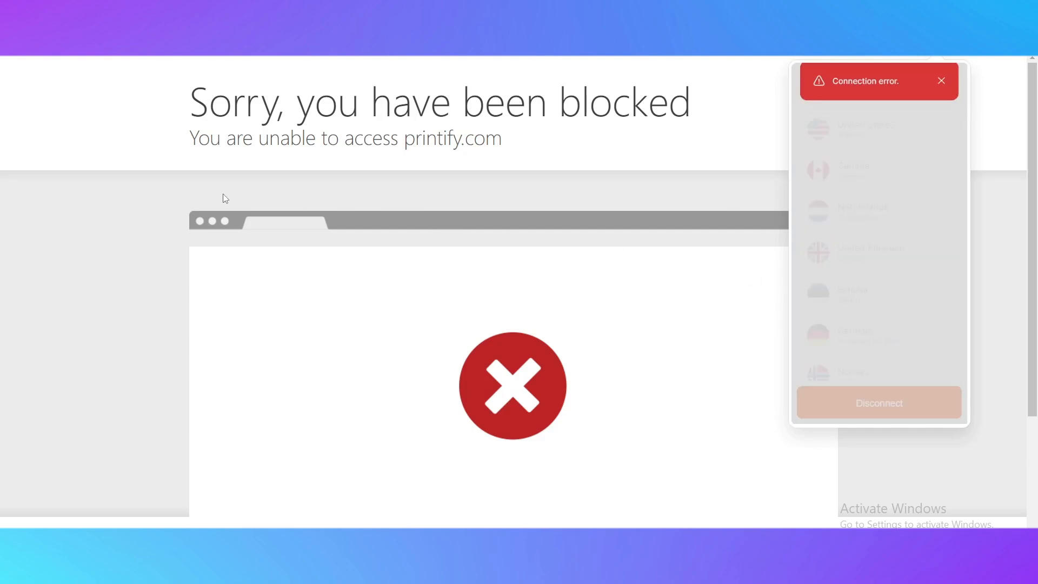
click(943, 95)
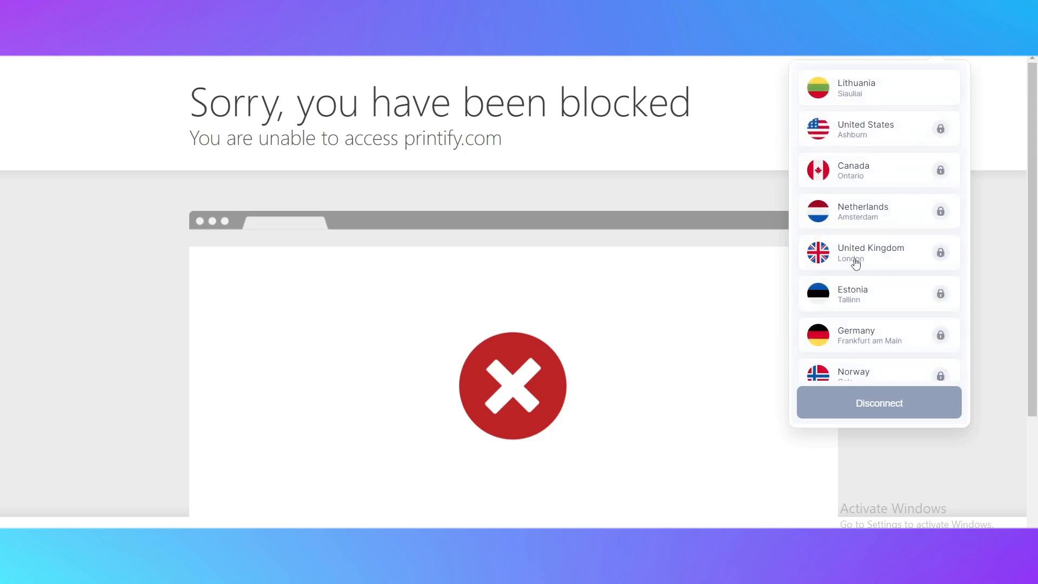
click(988, 332)
click(935, 48)
click(893, 103)
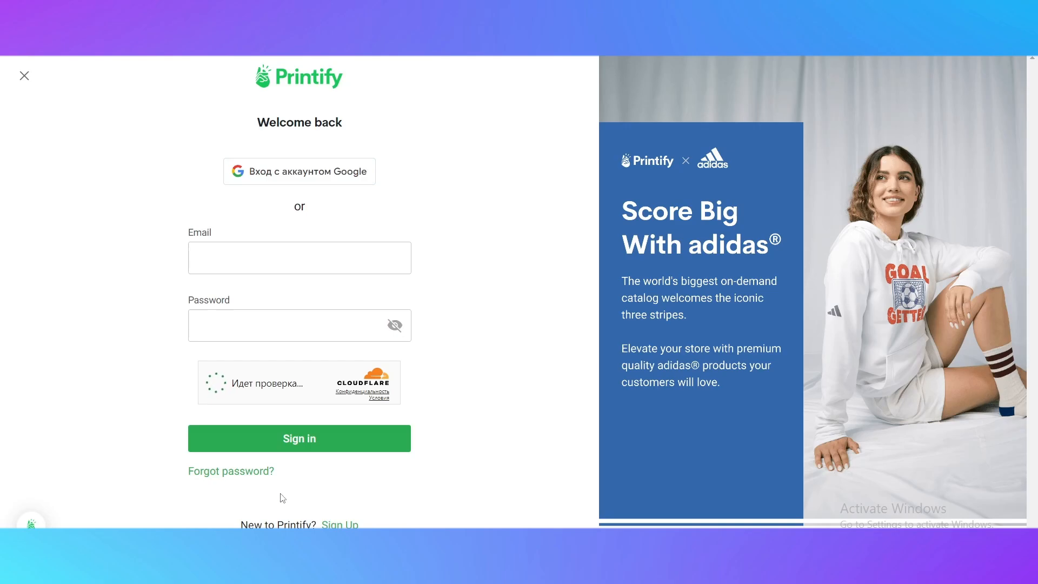
- Sign up for a new Printify account using the existing Google account
click(339, 524)
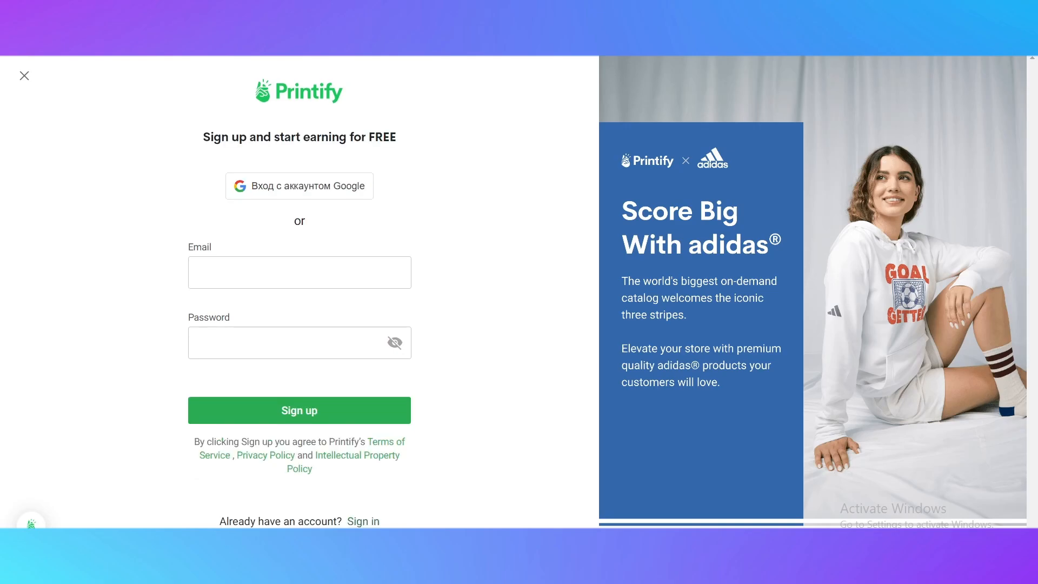
click(304, 165)
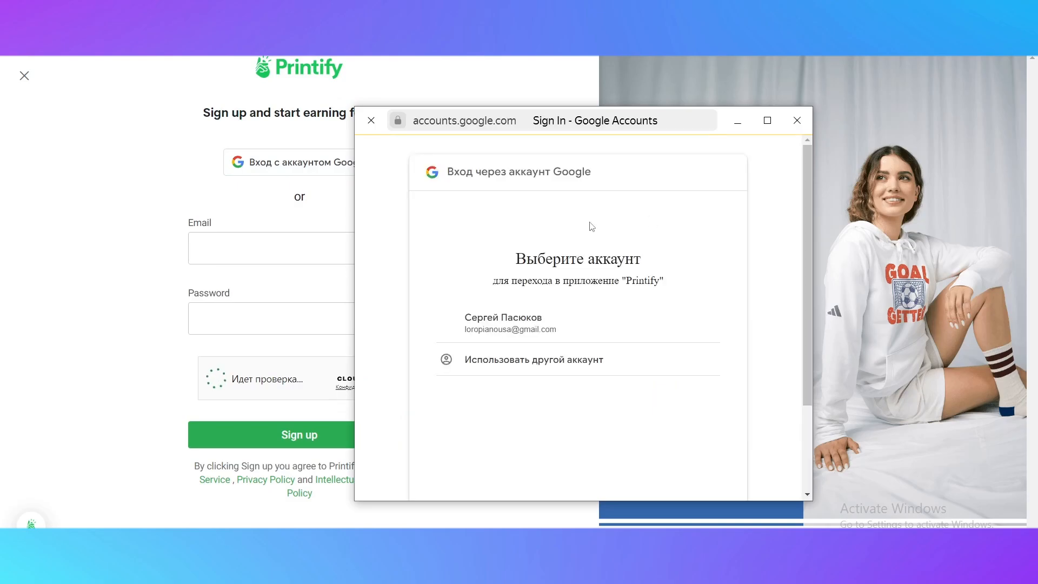
click(591, 341)
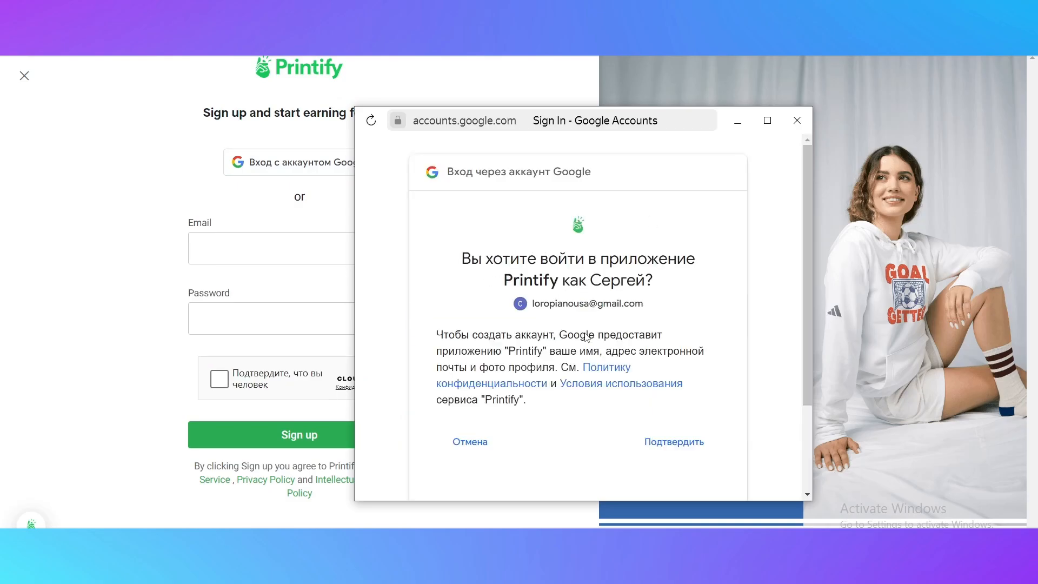
click(669, 454)
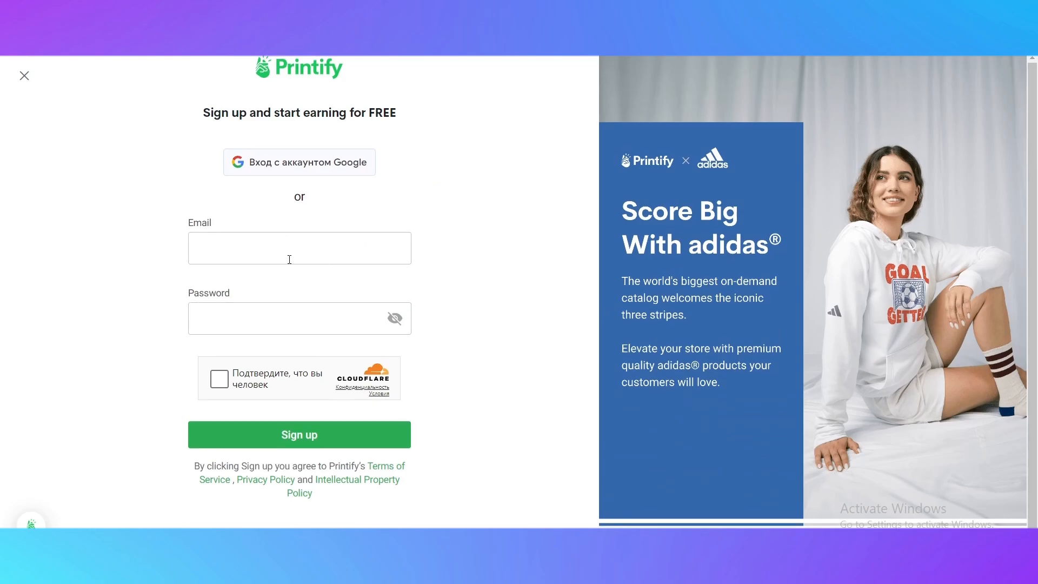
click(257, 256)
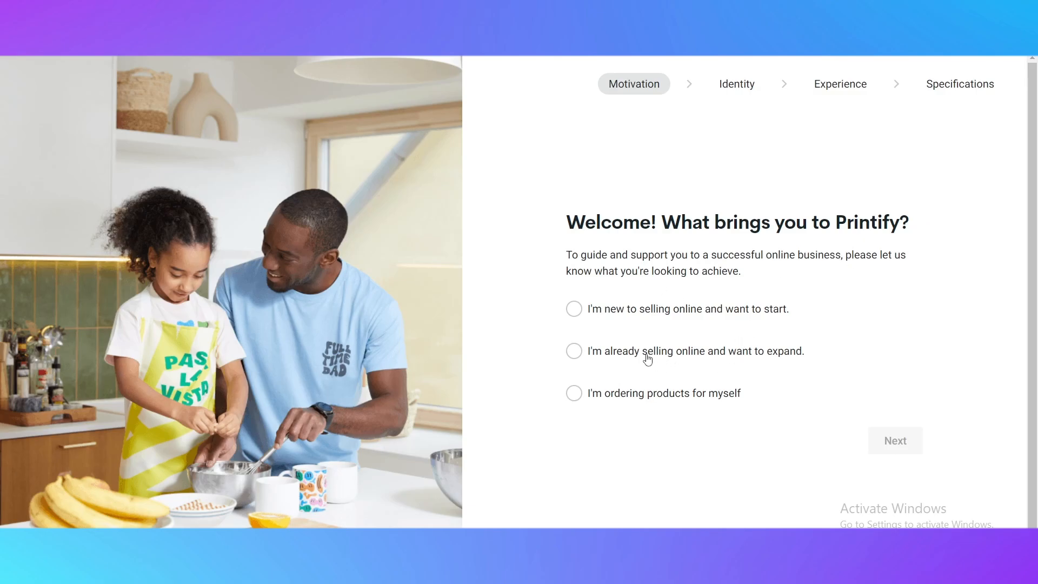
- Answer the Printify welcome questions with "I'm new to selling online and want to start" and "I am just exploring"
click(631, 312)
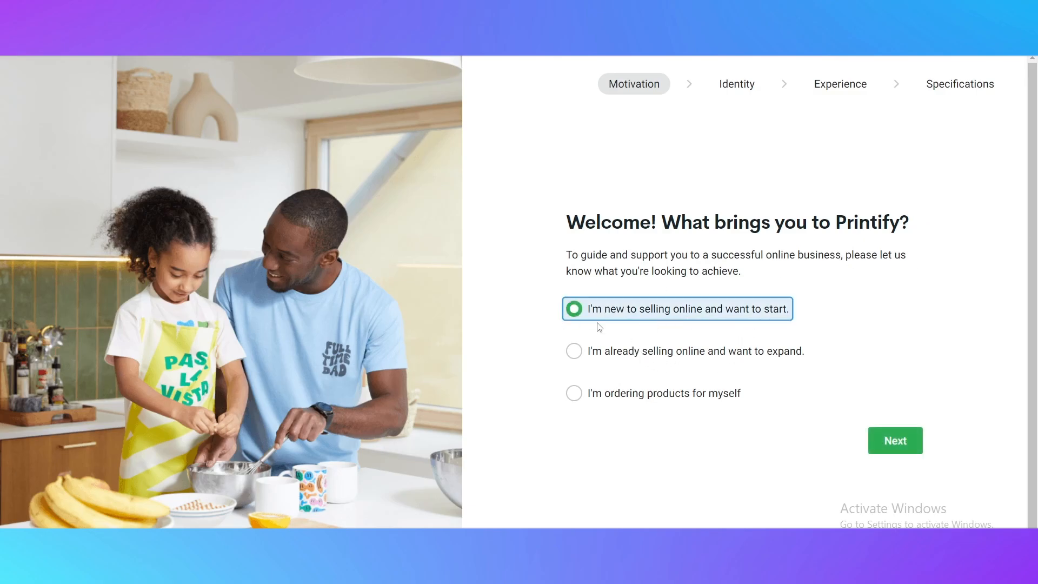
click(902, 452)
scroll(697, 346, down, 3)
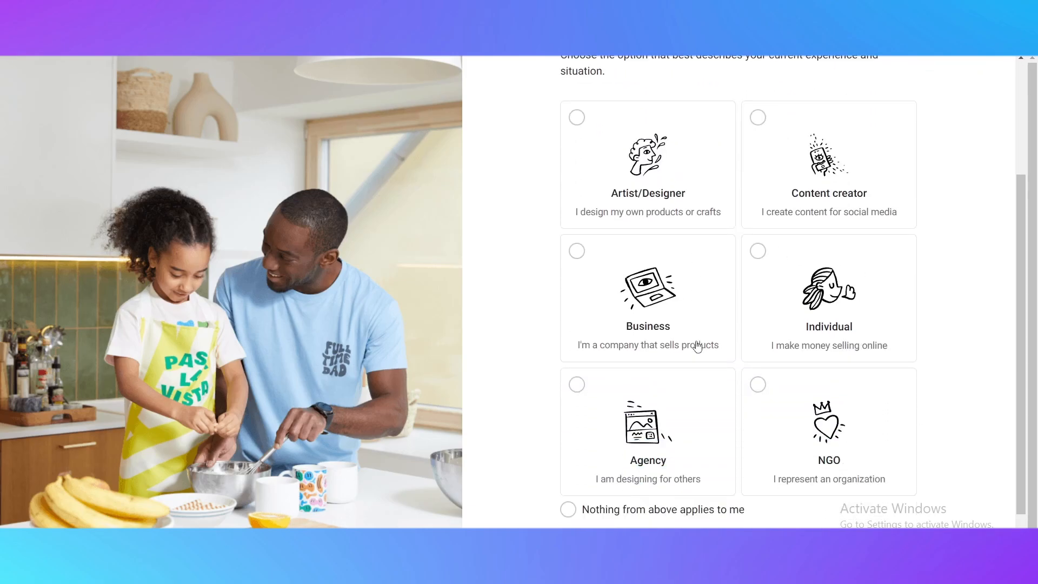
scroll(695, 341, up, 3)
scroll(796, 426, down, 4)
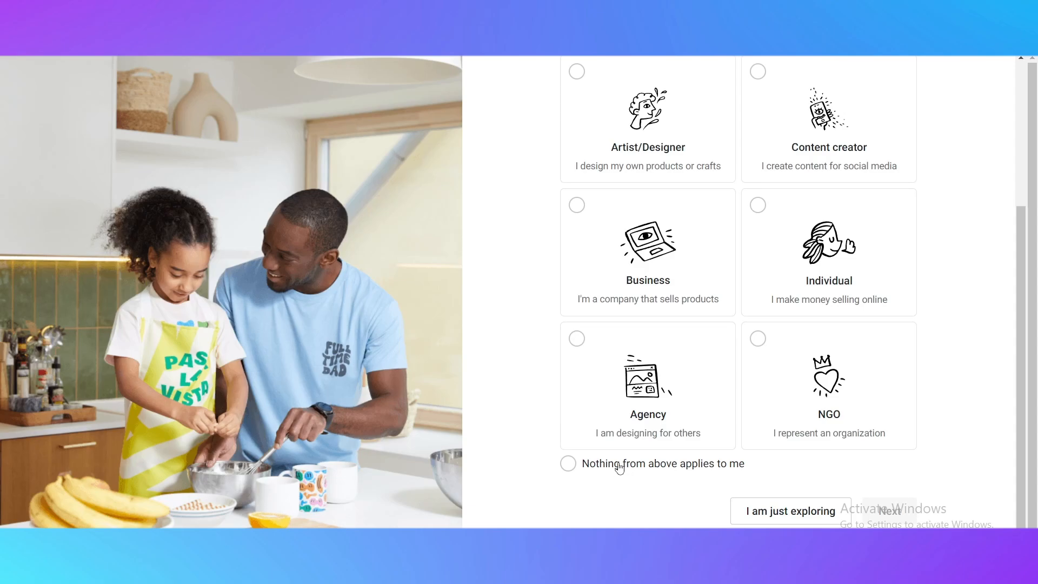
click(745, 516)
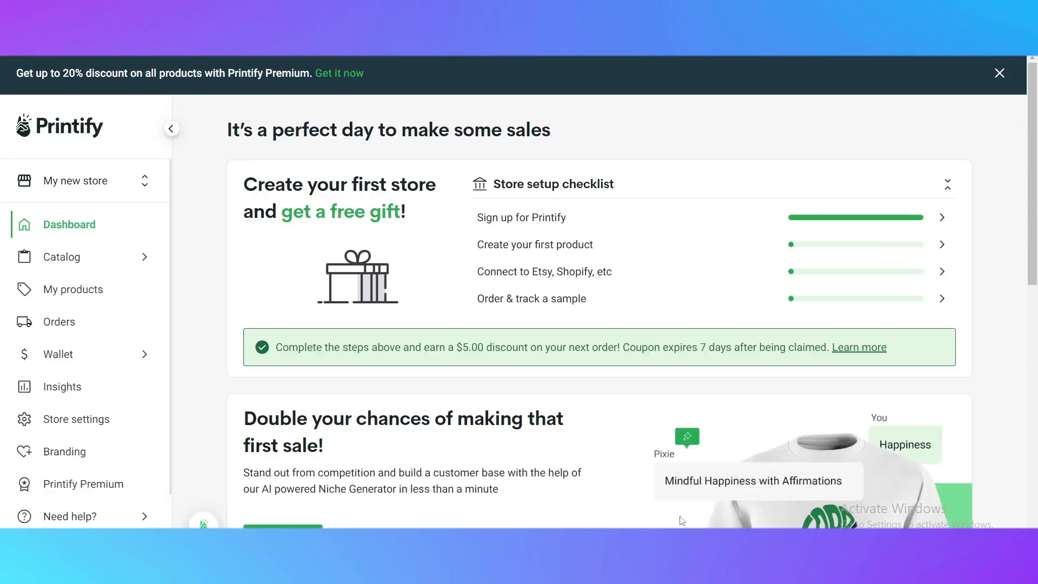
- Look through the Printify dashboard and the store's My products page
scroll(127, 322, down, 7)
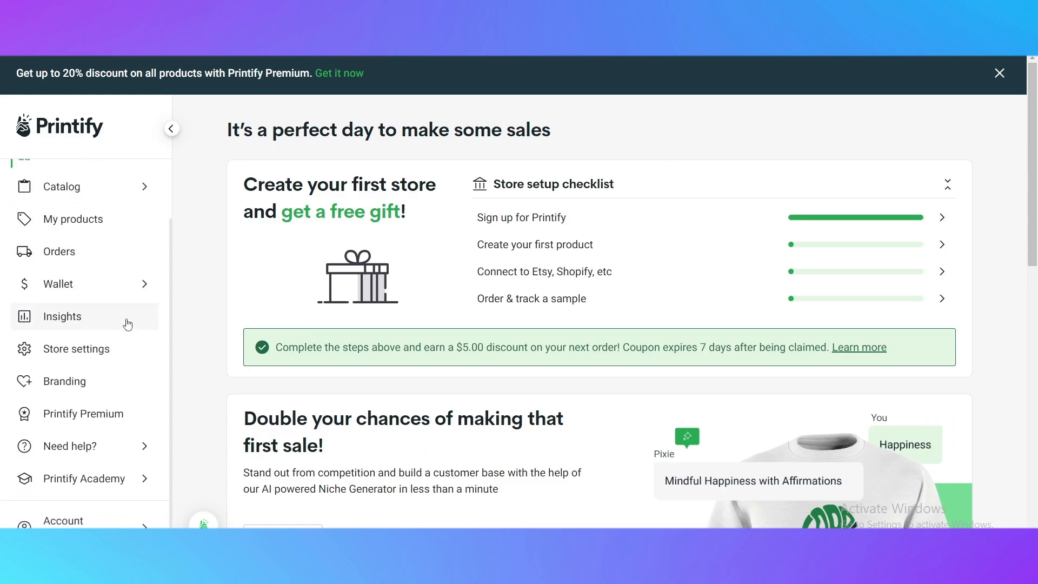
scroll(91, 440, down, 4)
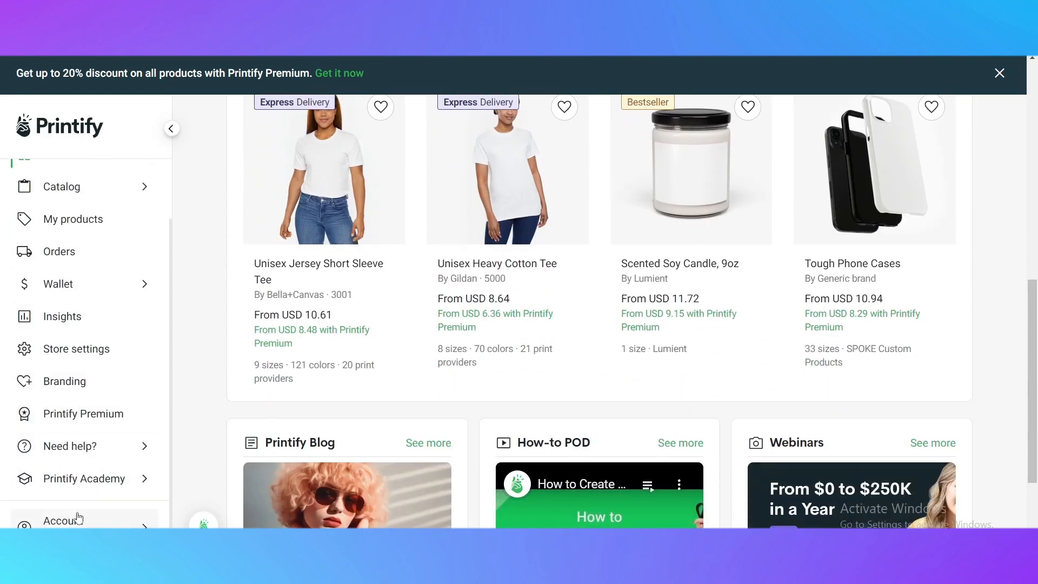
scroll(48, 396, up, 2)
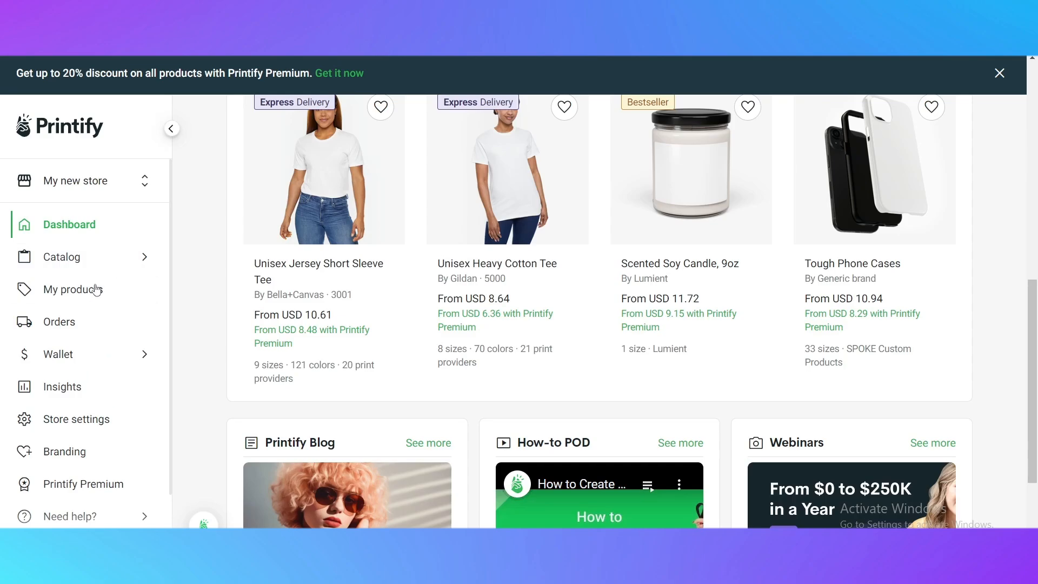
click(89, 301)
scroll(478, 301, down, 5)
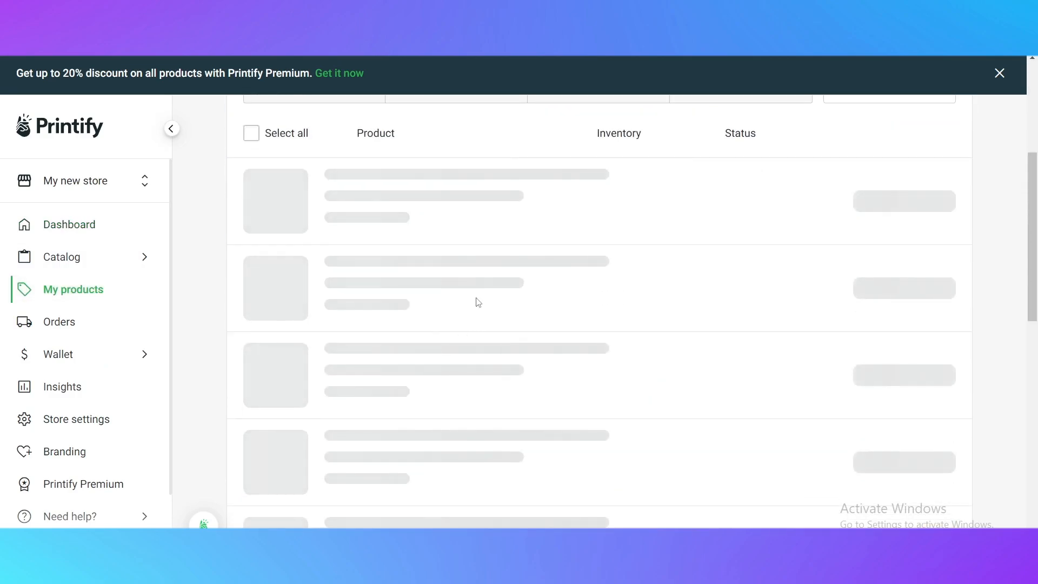
scroll(804, 274, up, 5)
scroll(680, 312, down, 2)
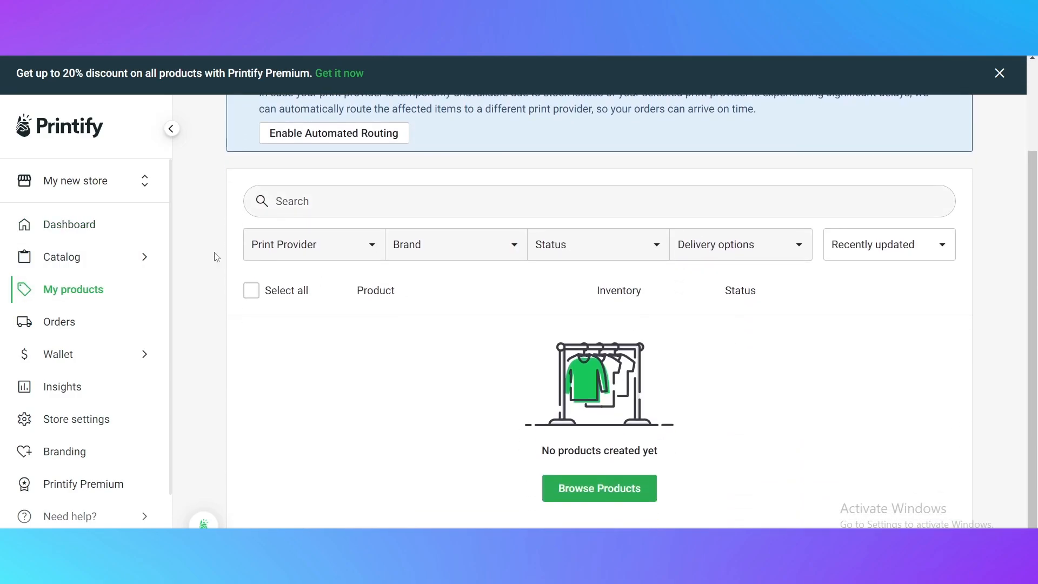
click(106, 263)
- Add a new store in Printify and choose Wix as its sales channel
click(95, 178)
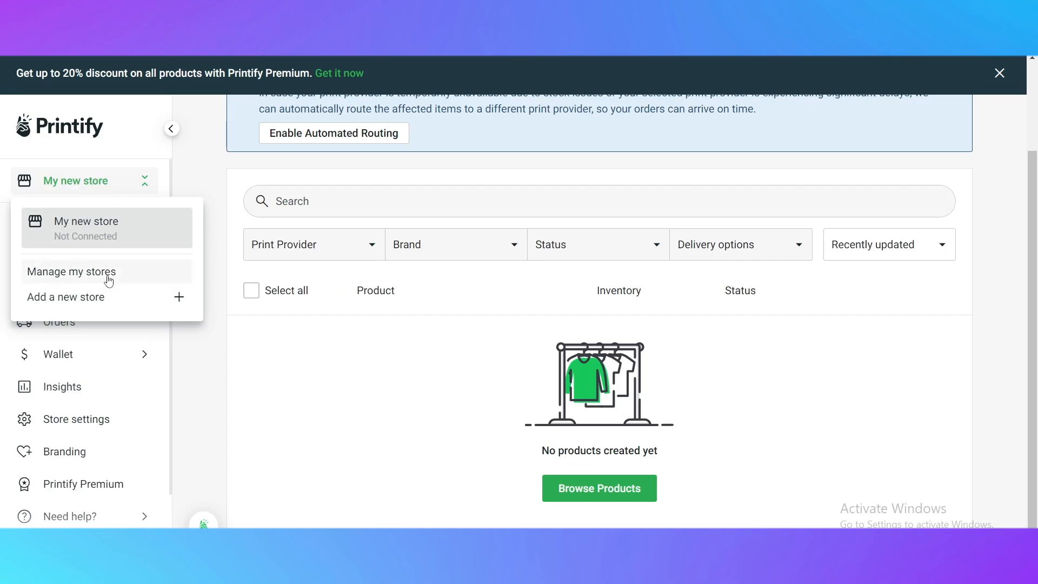
click(113, 304)
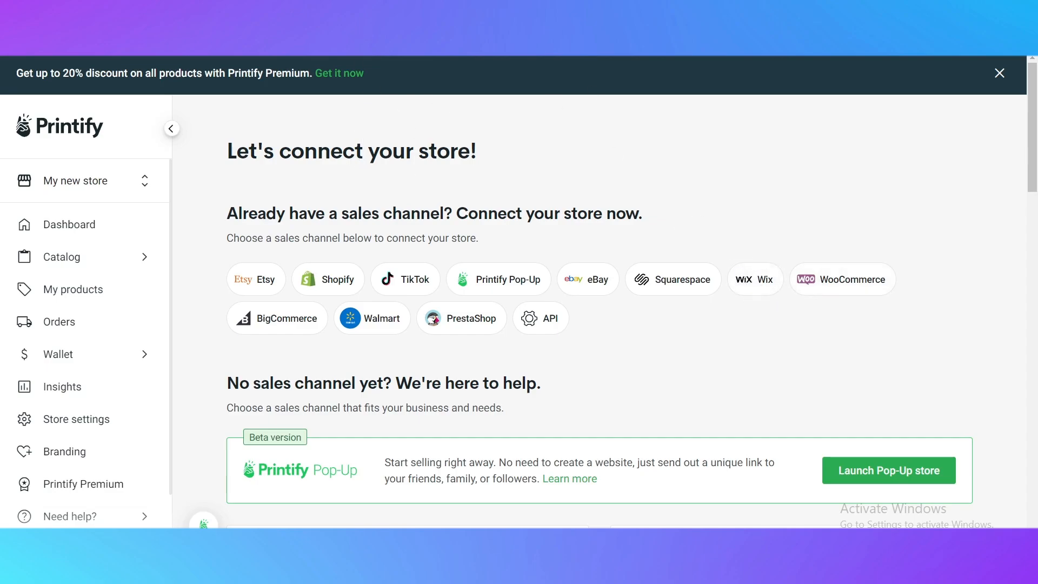
click(746, 288)
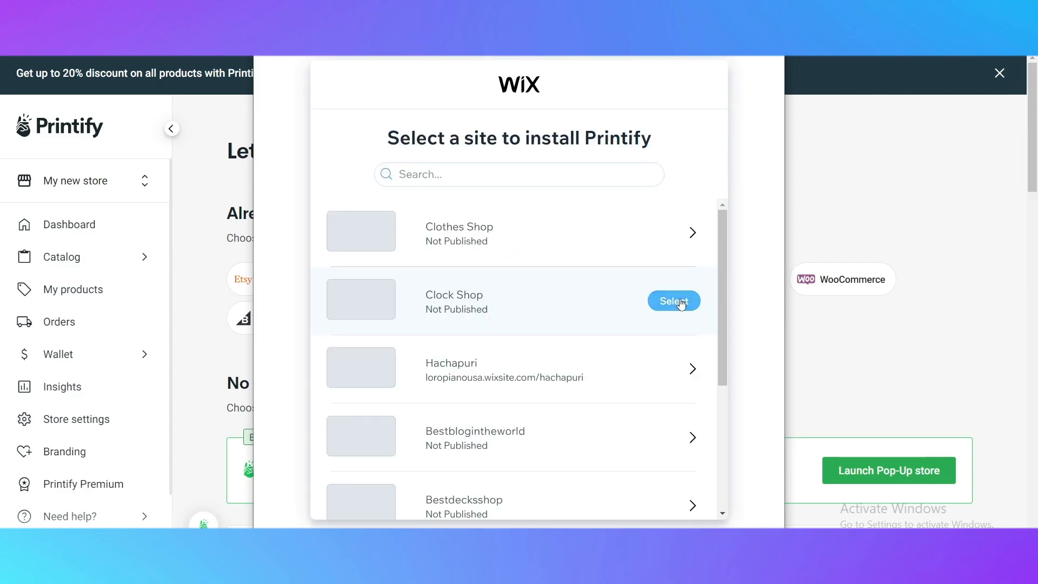
- Select the Clothes Shop site for the Printify installation and agree to the requested permissions
scroll(619, 278, down, 3)
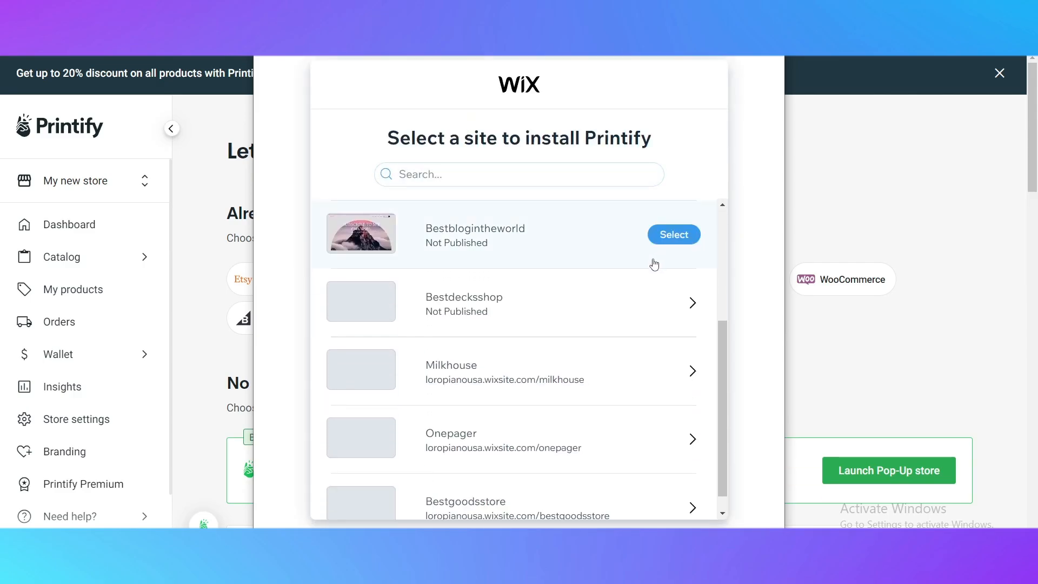
scroll(653, 262, up, 3)
scroll(566, 299, down, 3)
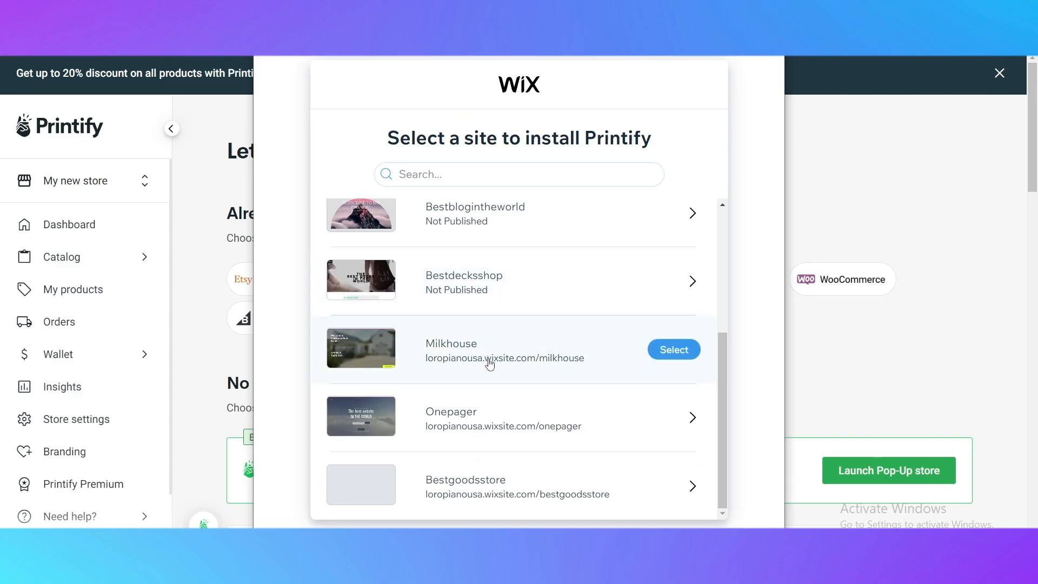
scroll(487, 427, up, 3)
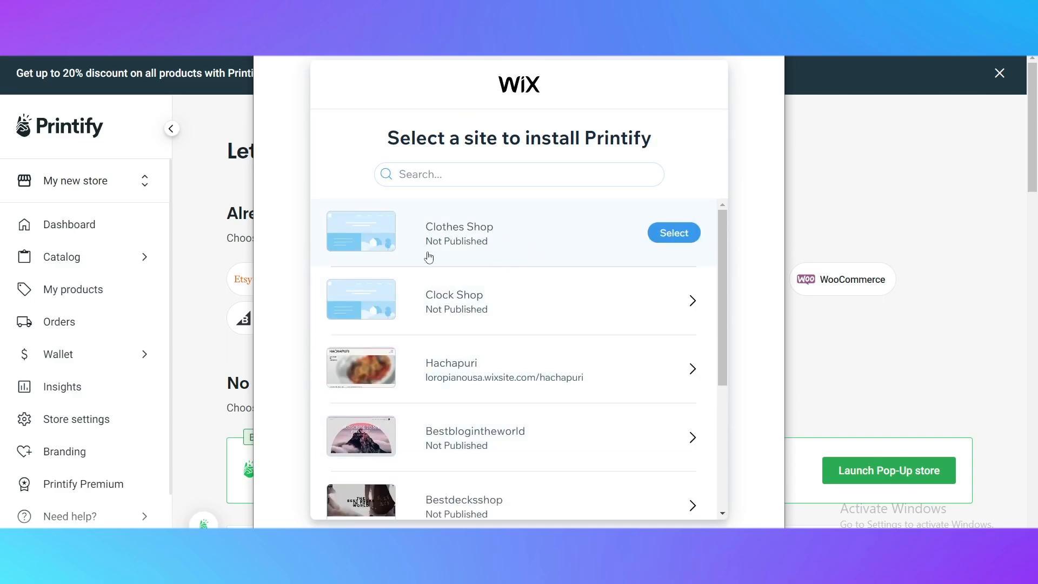
click(670, 232)
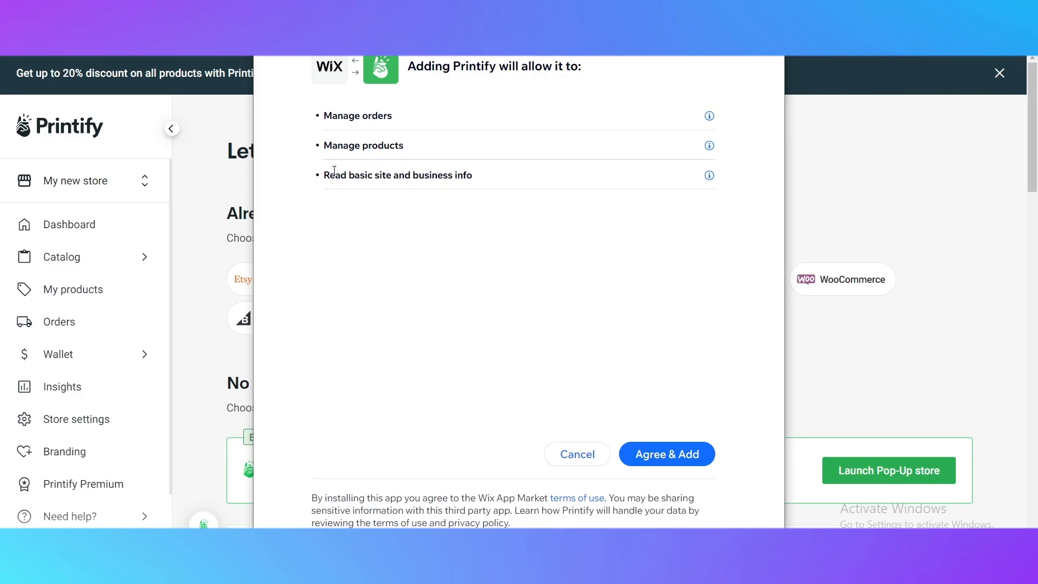
click(640, 461)
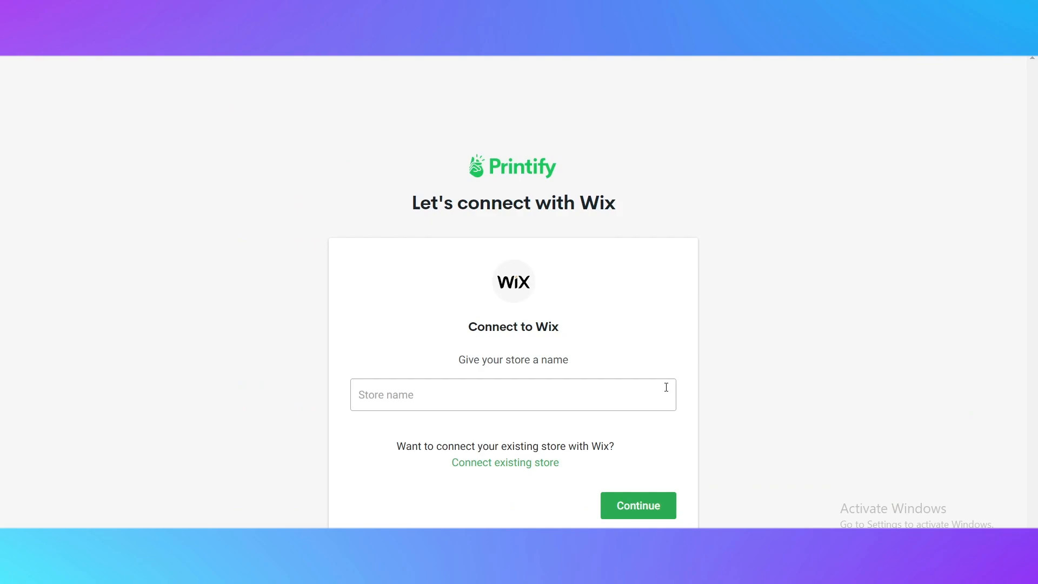
- Name the store "Clothes Shop" and continue to connect it with Wix
click(466, 392)
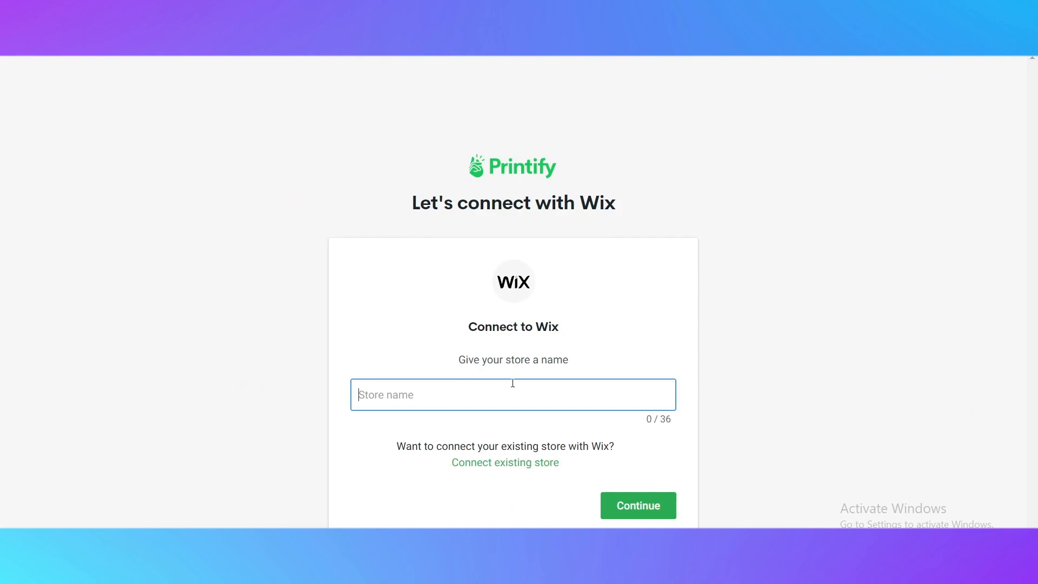
text(S)
key(BackSpace)
text(Clothes)
text( C)
text(hop)
click(646, 514)
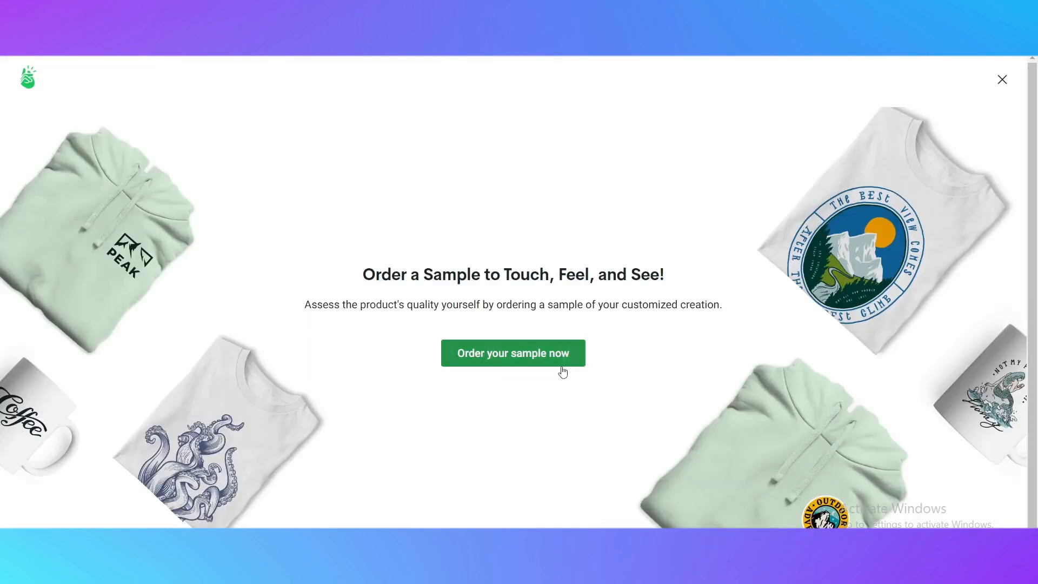
- Go past the sample order offer without choosing a product and check the Clothes Shop connection in the store list
click(461, 354)
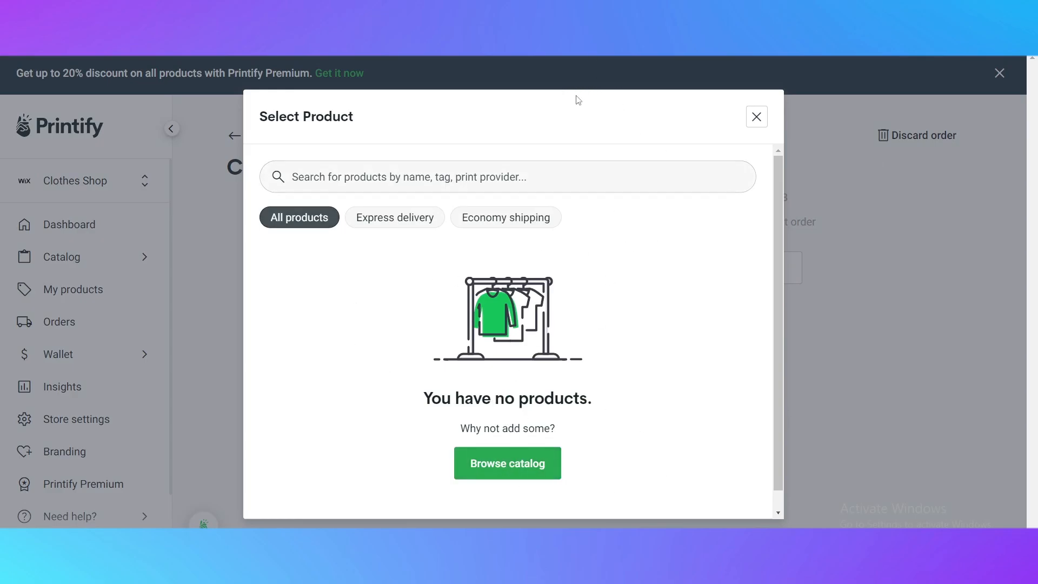
click(756, 118)
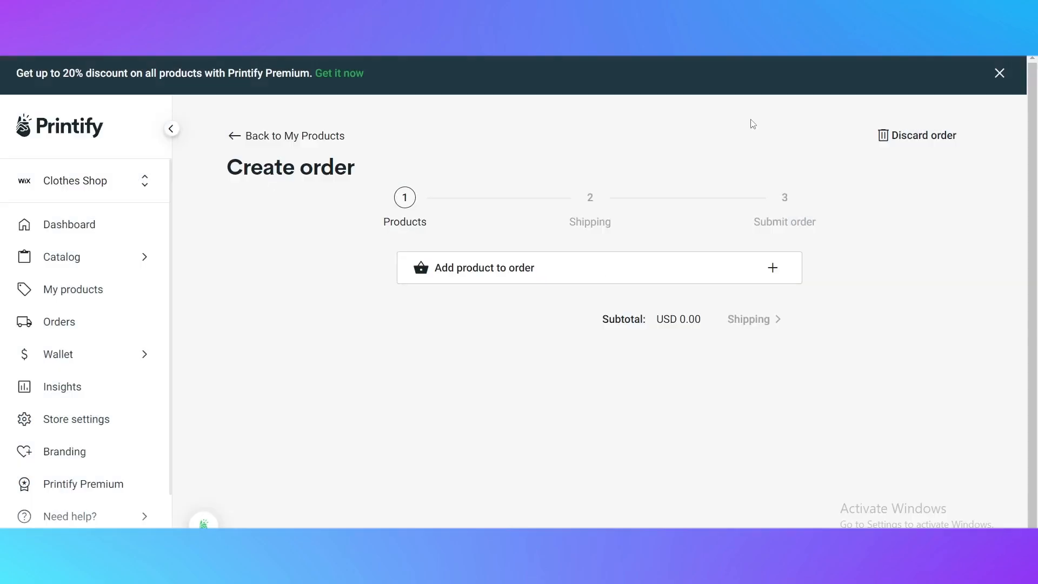
click(75, 184)
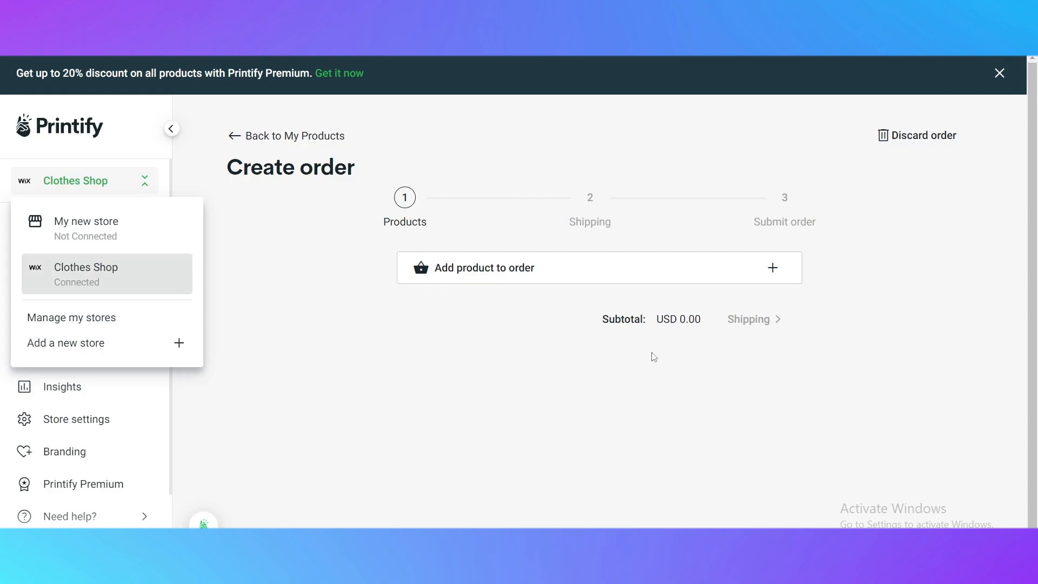
click(665, 373)
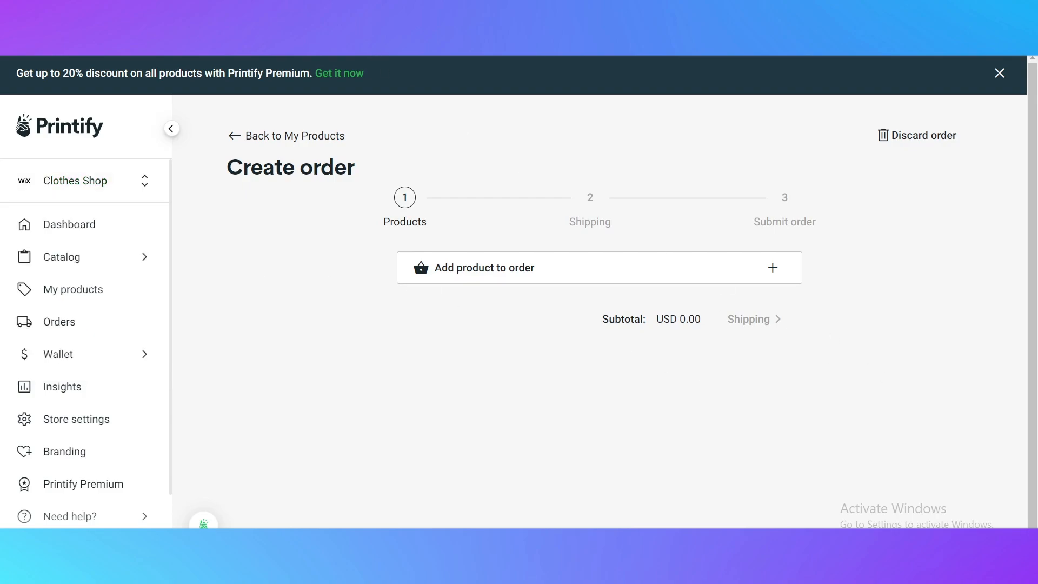